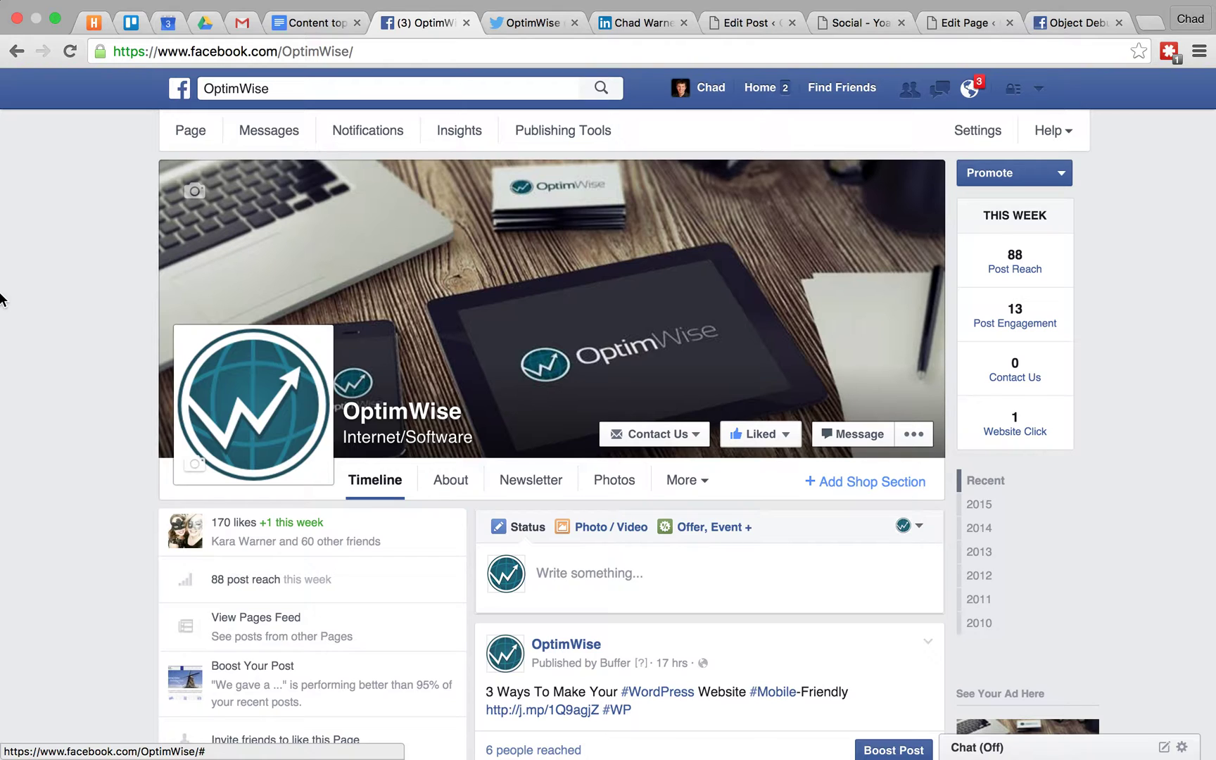
Leave the OptimWise Facebook page for the Edit Post screen of '3 Ways To Make Your WordPress Website Mobile-Friendly'
scroll(1, 299, down, 1)
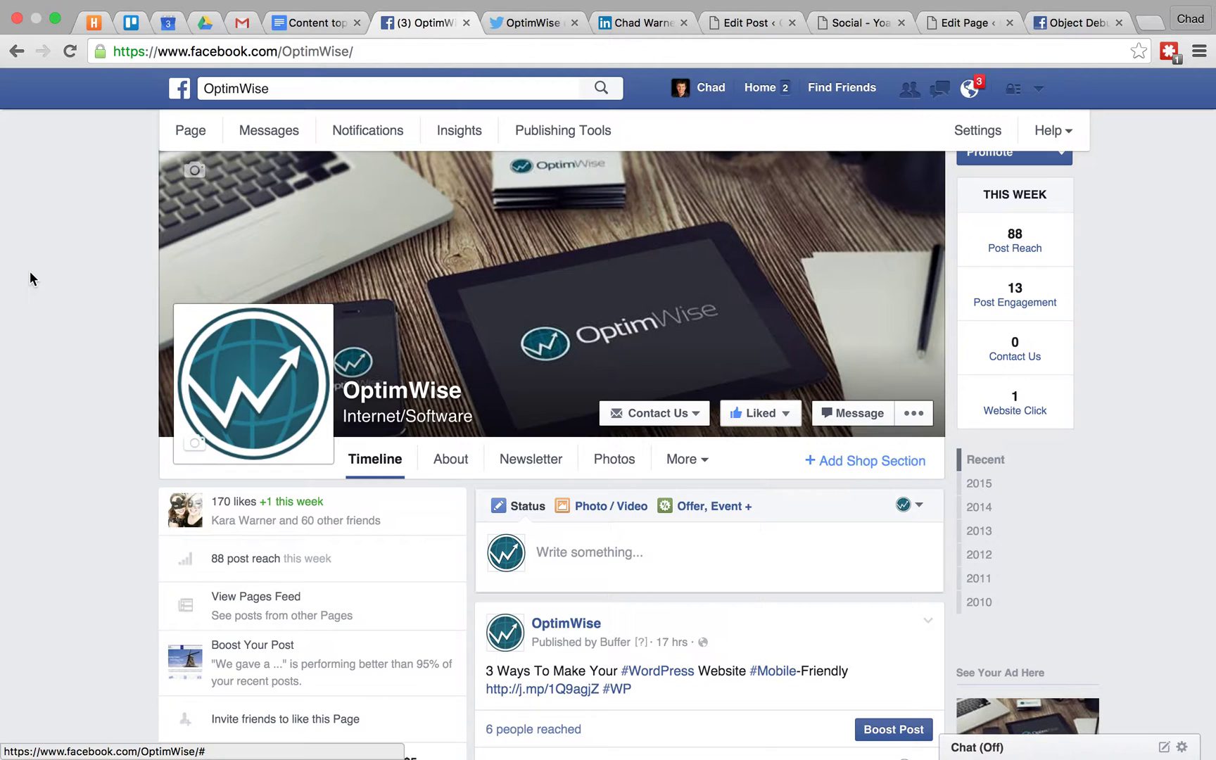
click(750, 44)
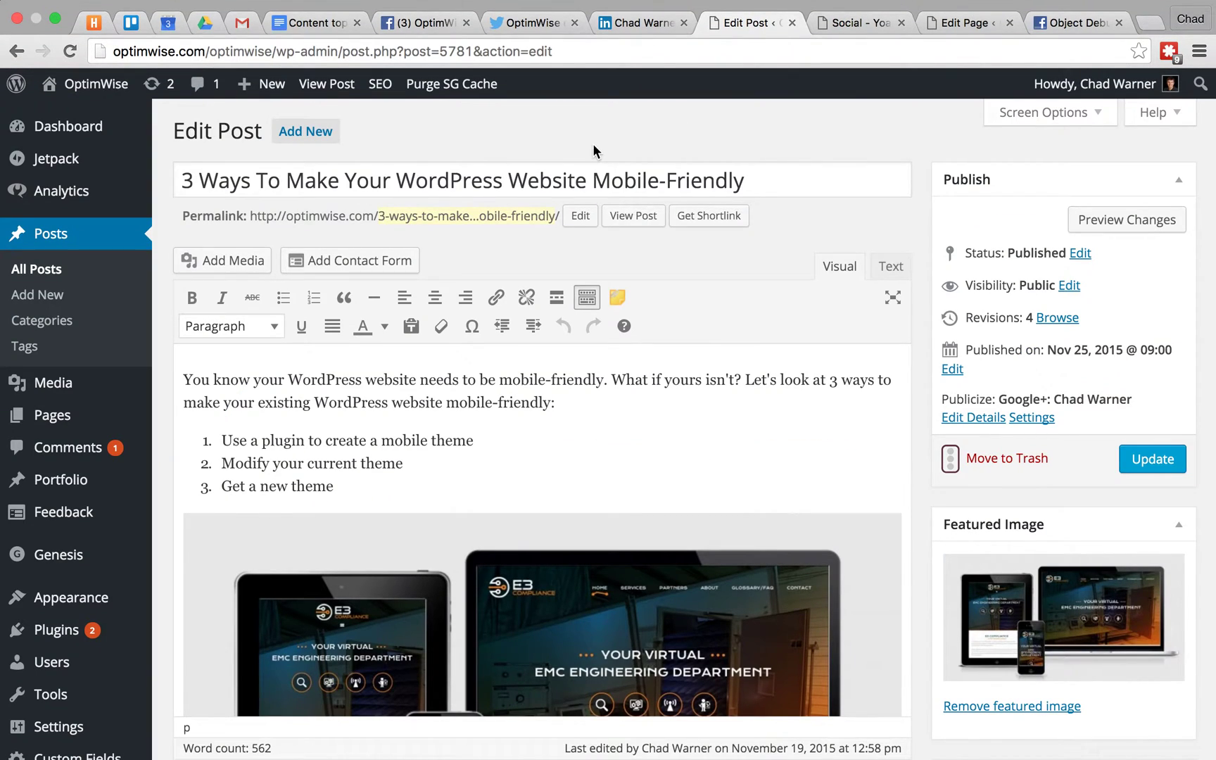
Copy the published post's View Post link address, then return to the OptimWise Facebook page
right_click(630, 216)
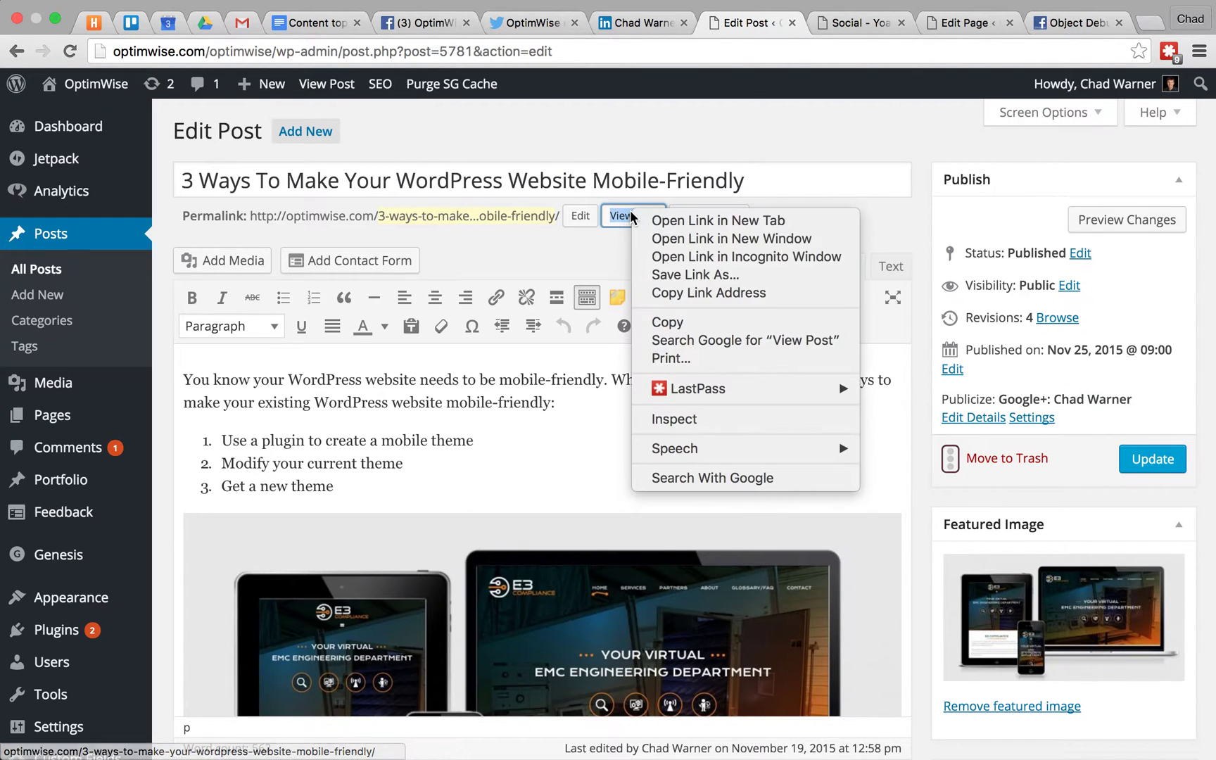
click(669, 293)
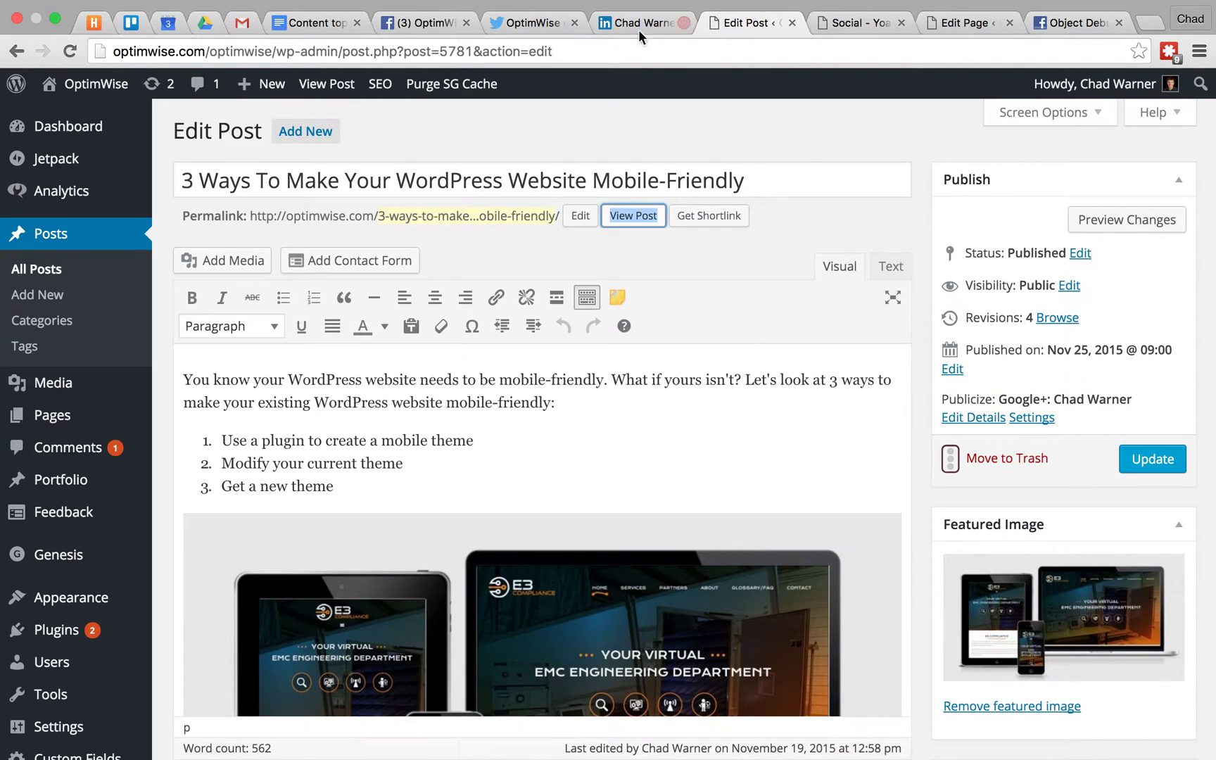
click(422, 23)
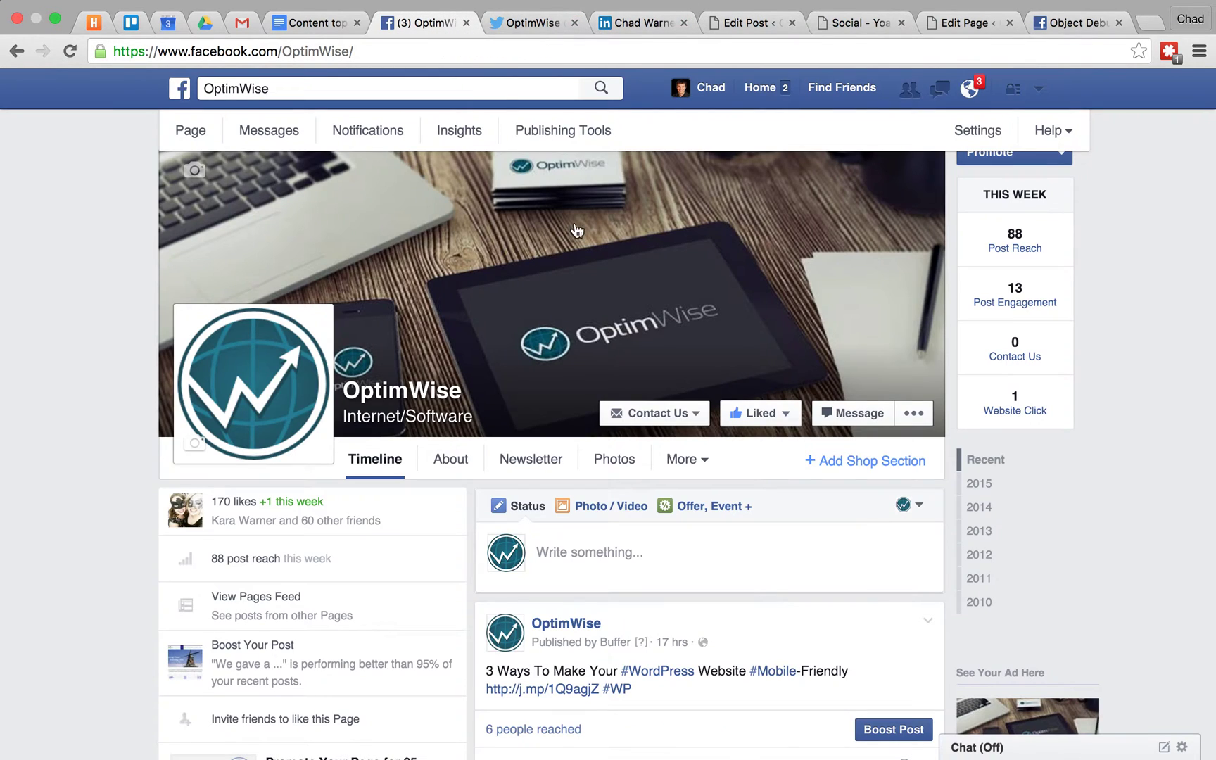
Paste the post's URL into a new OptimWise page status and let its link preview card load
click(615, 566)
key(cmd+v)
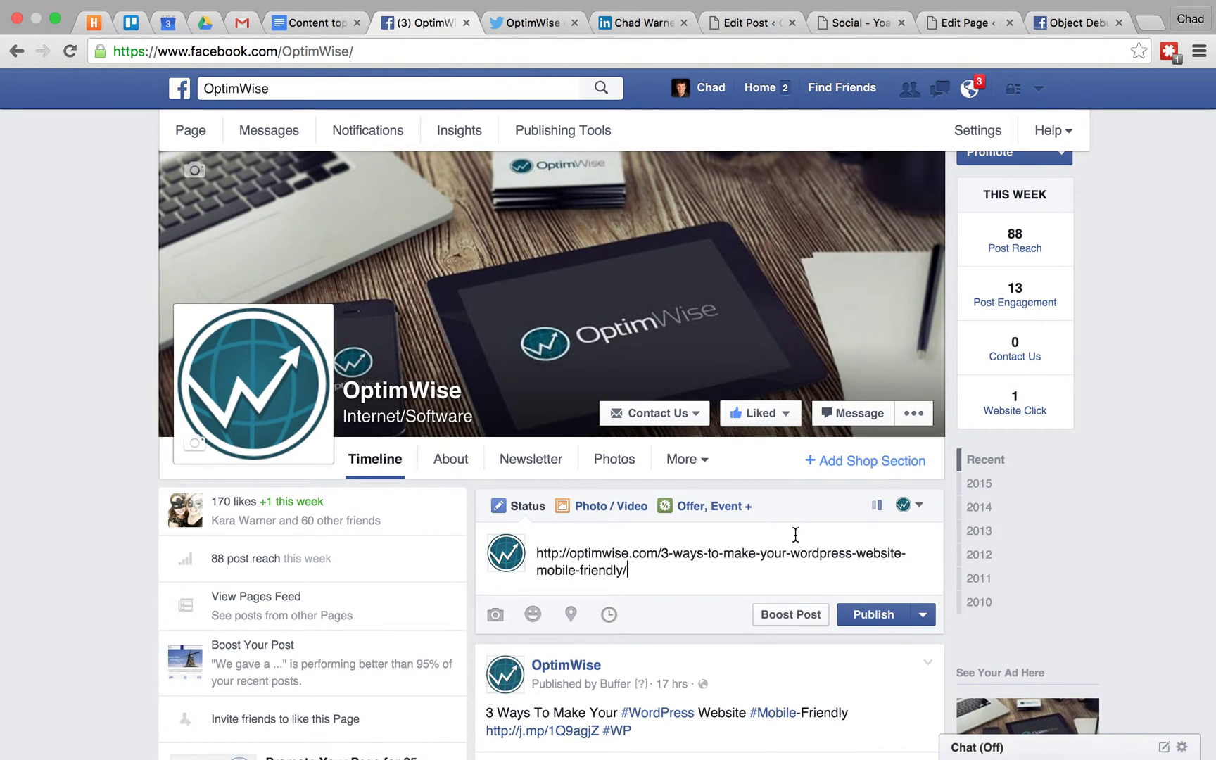
scroll(945, 540, down, 5)
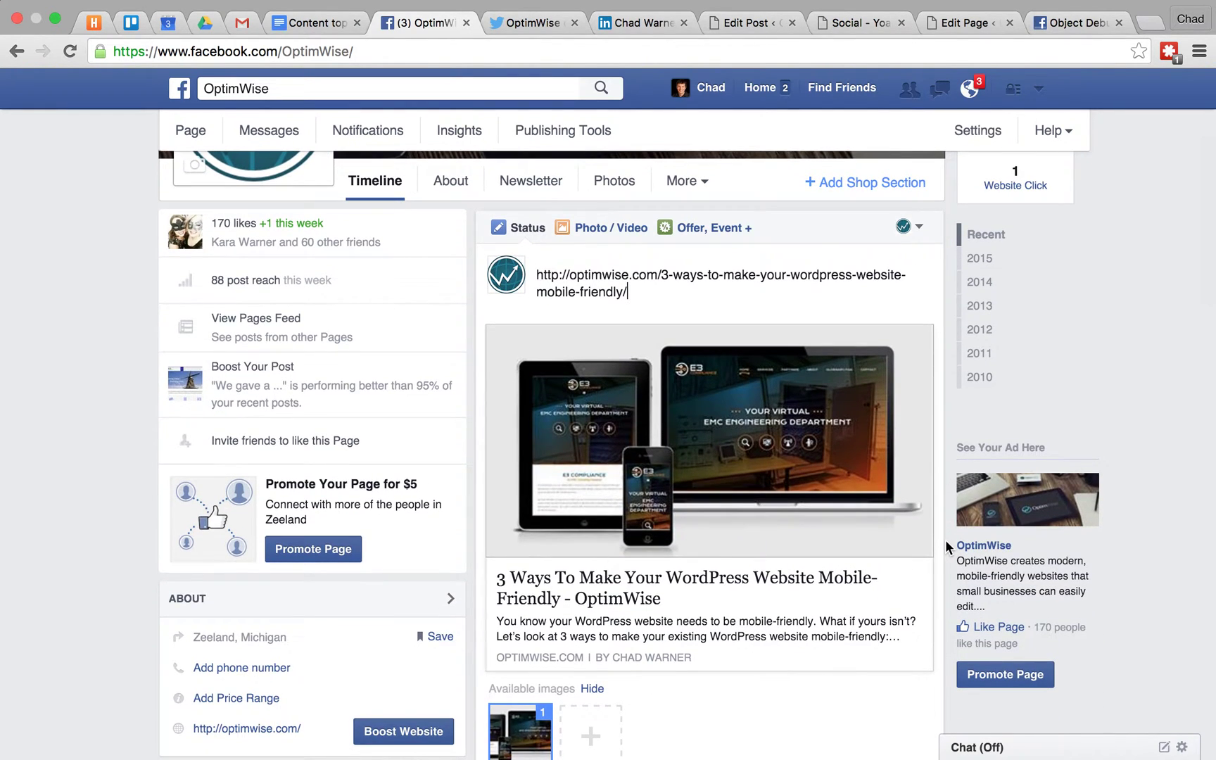
scroll(945, 540, down, 1)
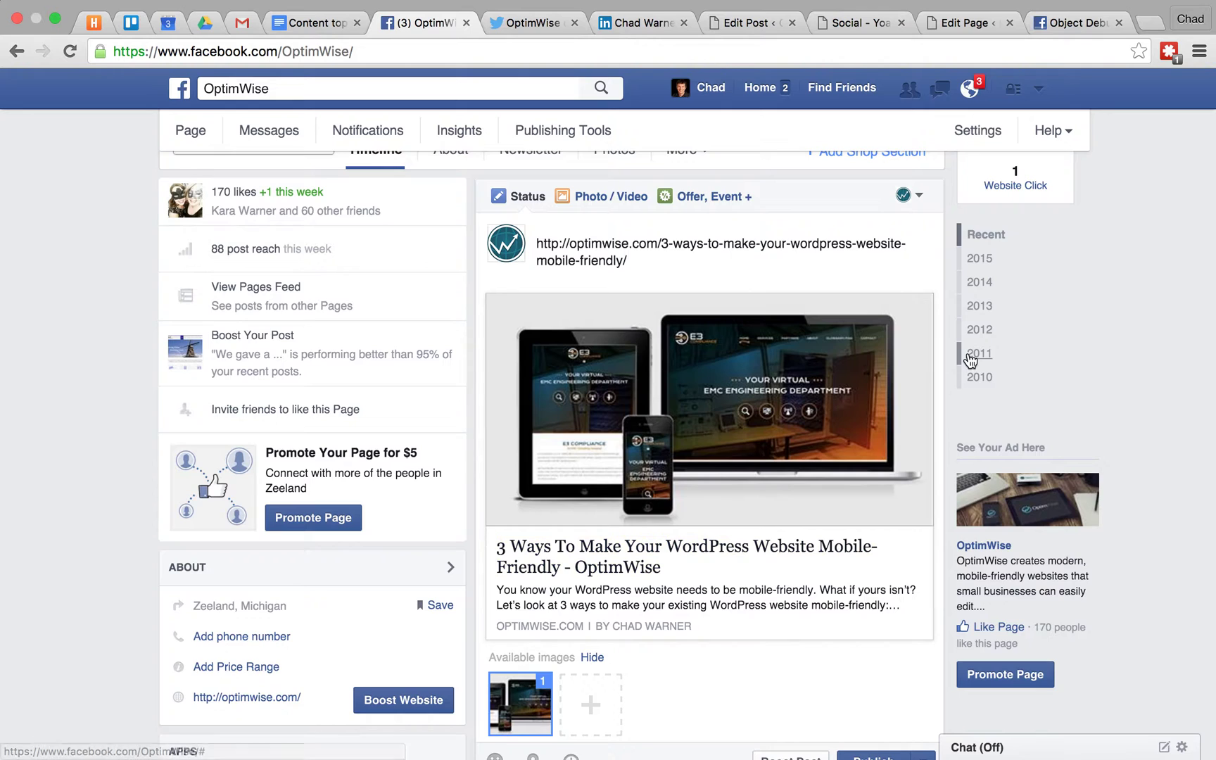
Switch to Twitter to view the OptimWise tweet with the post's image and description card
click(529, 22)
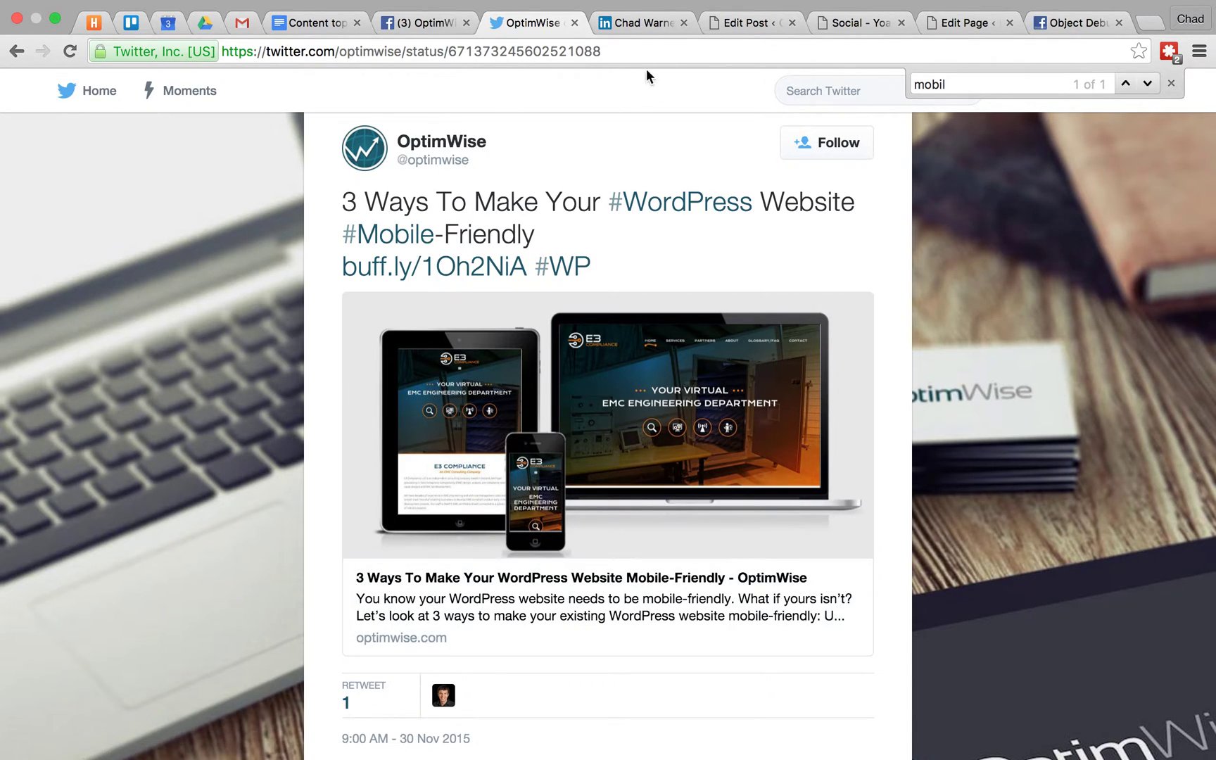
Switch to the LinkedIn activity feed showing the shared post's preview card from optimwise.com
click(646, 22)
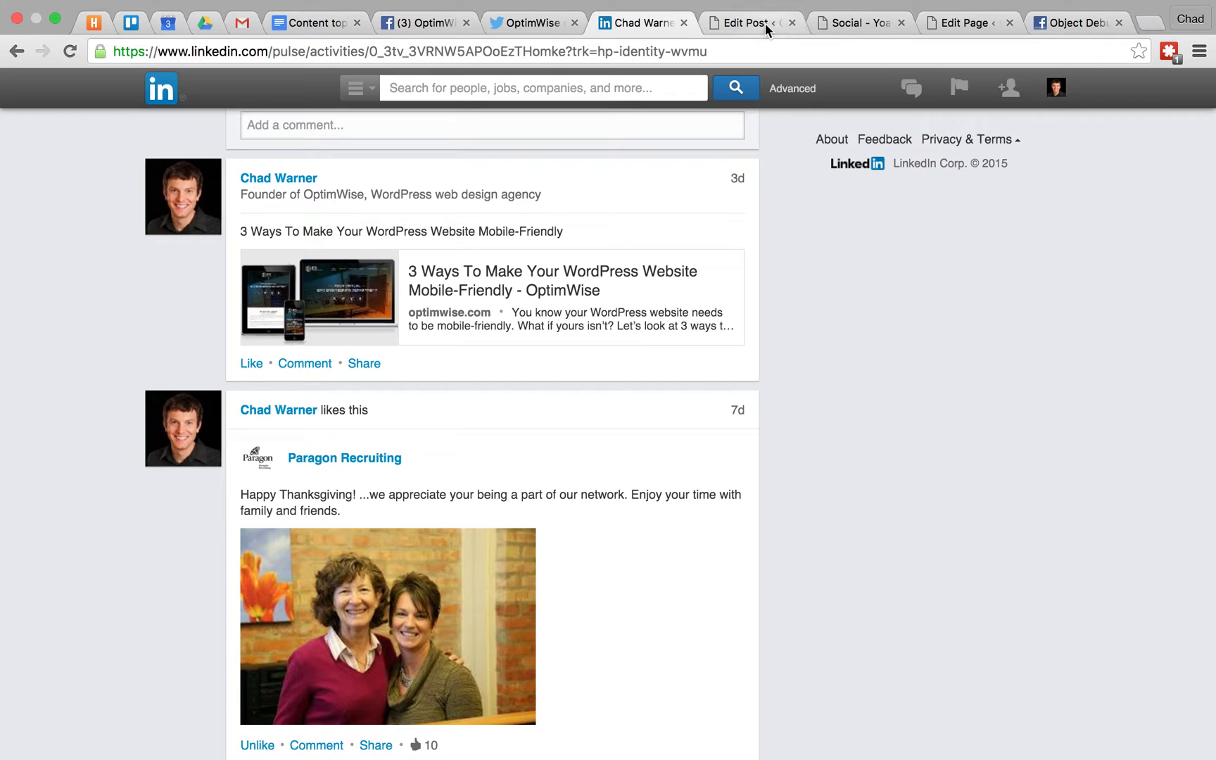
Go to Yoast SEO's Social settings and review the Facebook Open Graph option and default image URL
click(832, 26)
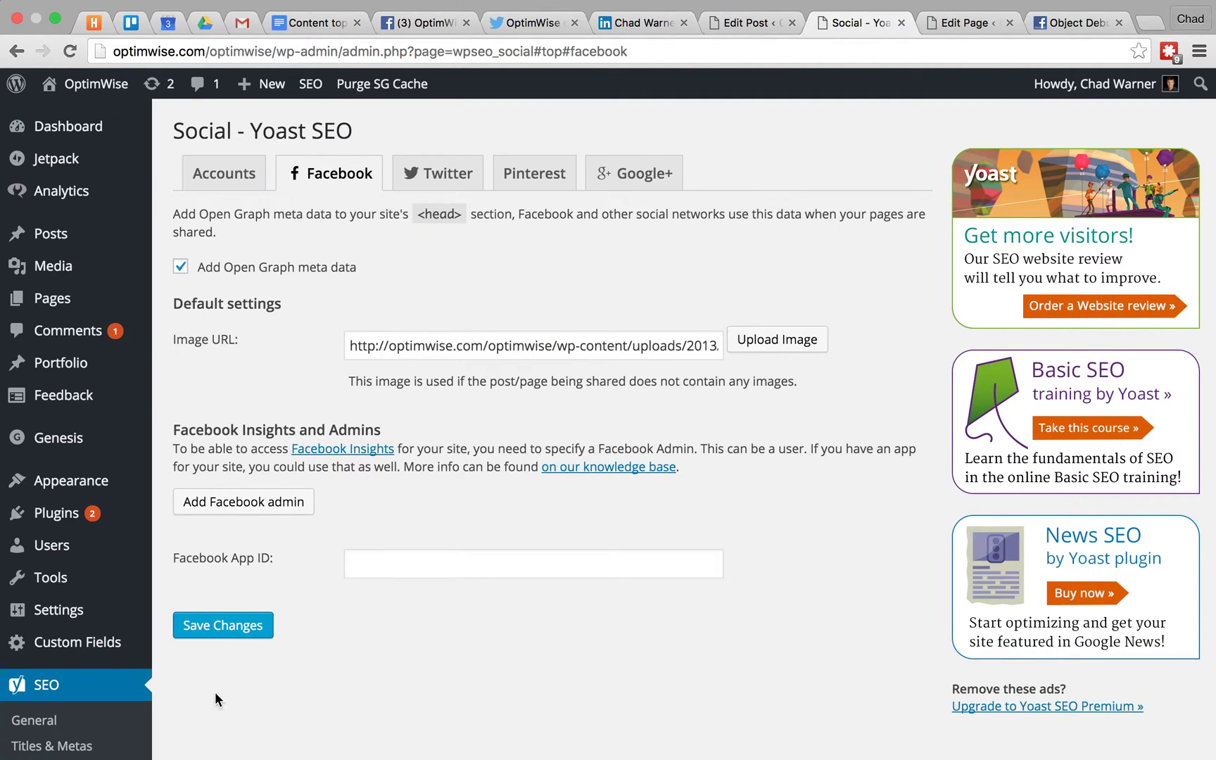
scroll(216, 697, down, 1)
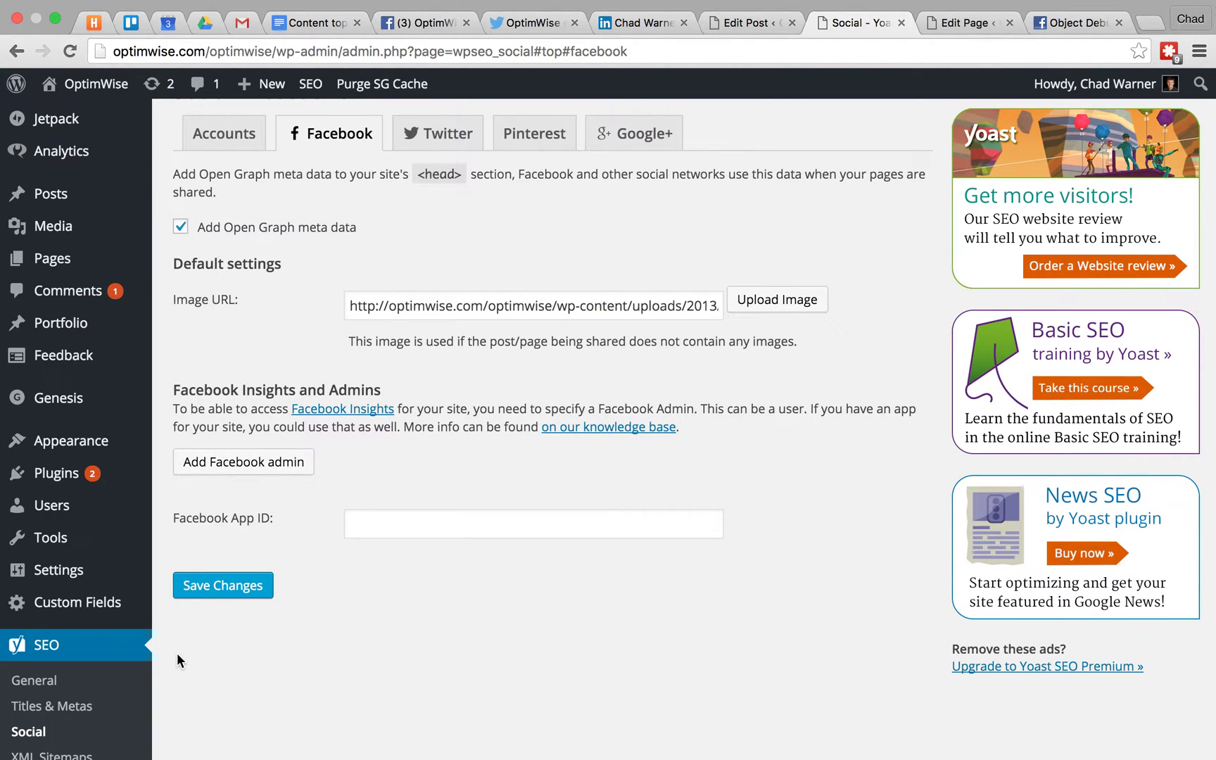
scroll(177, 652, down, 2)
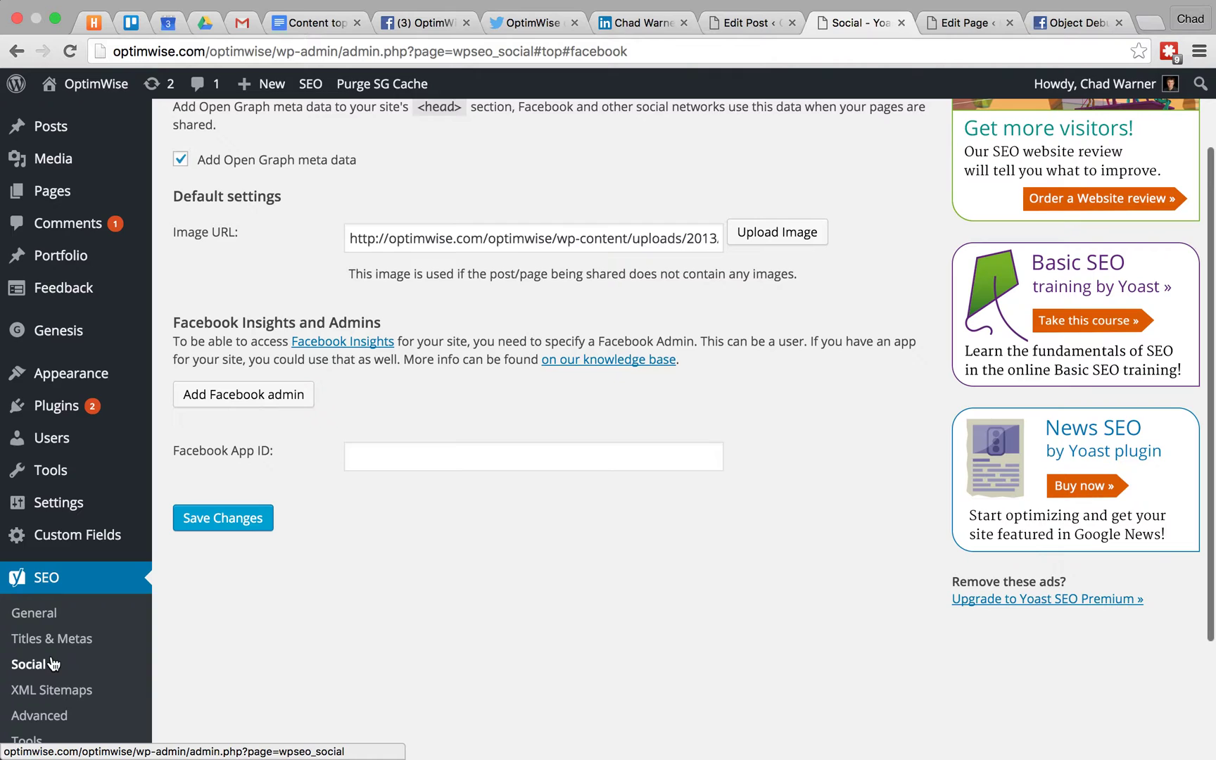
scroll(241, 649, up, 1)
scroll(242, 646, up, 2)
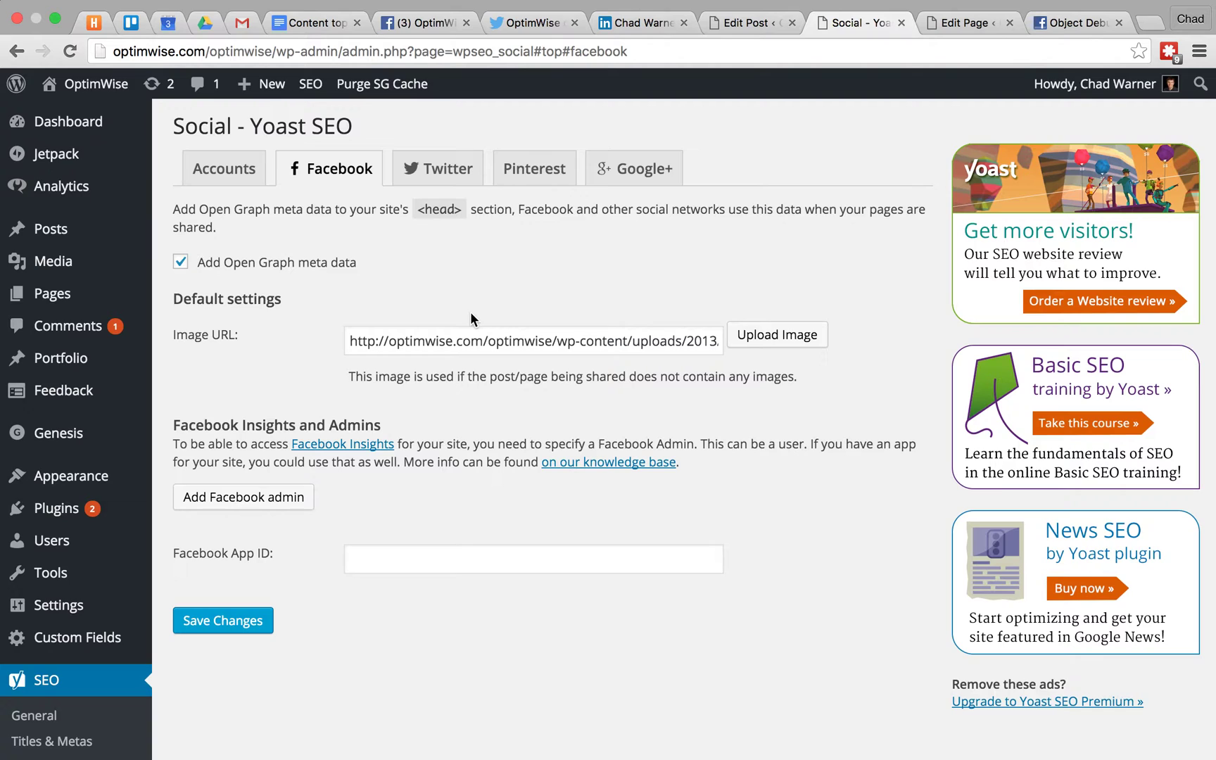
Look through Yoast's Twitter, Google+, Accounts and Facebook social settings, then go back to the post editor
click(453, 159)
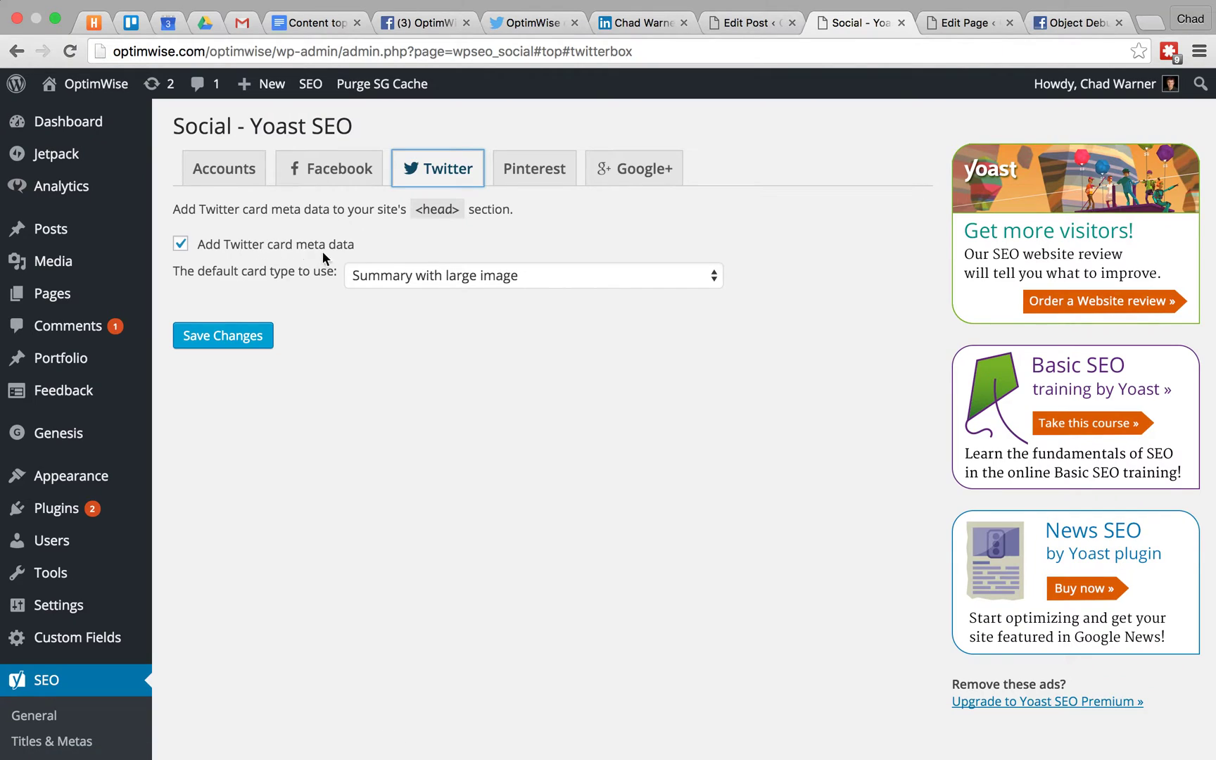
click(635, 169)
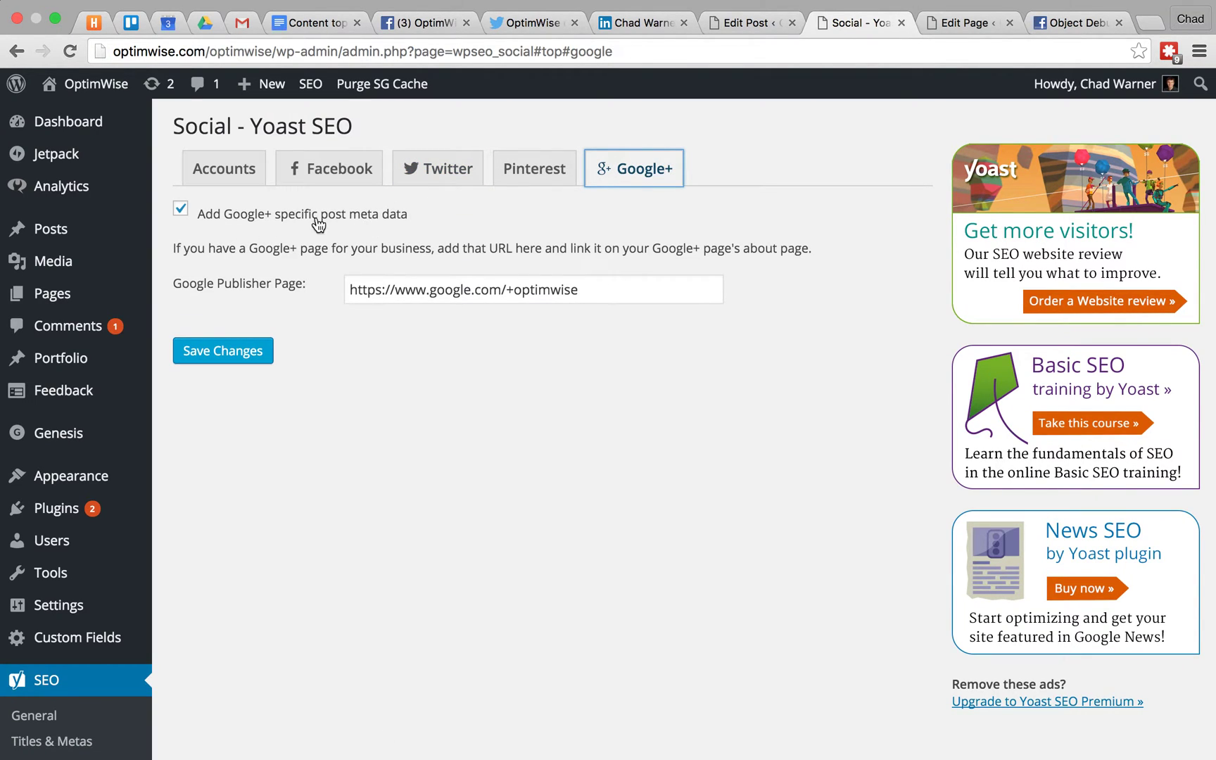
click(332, 173)
click(262, 172)
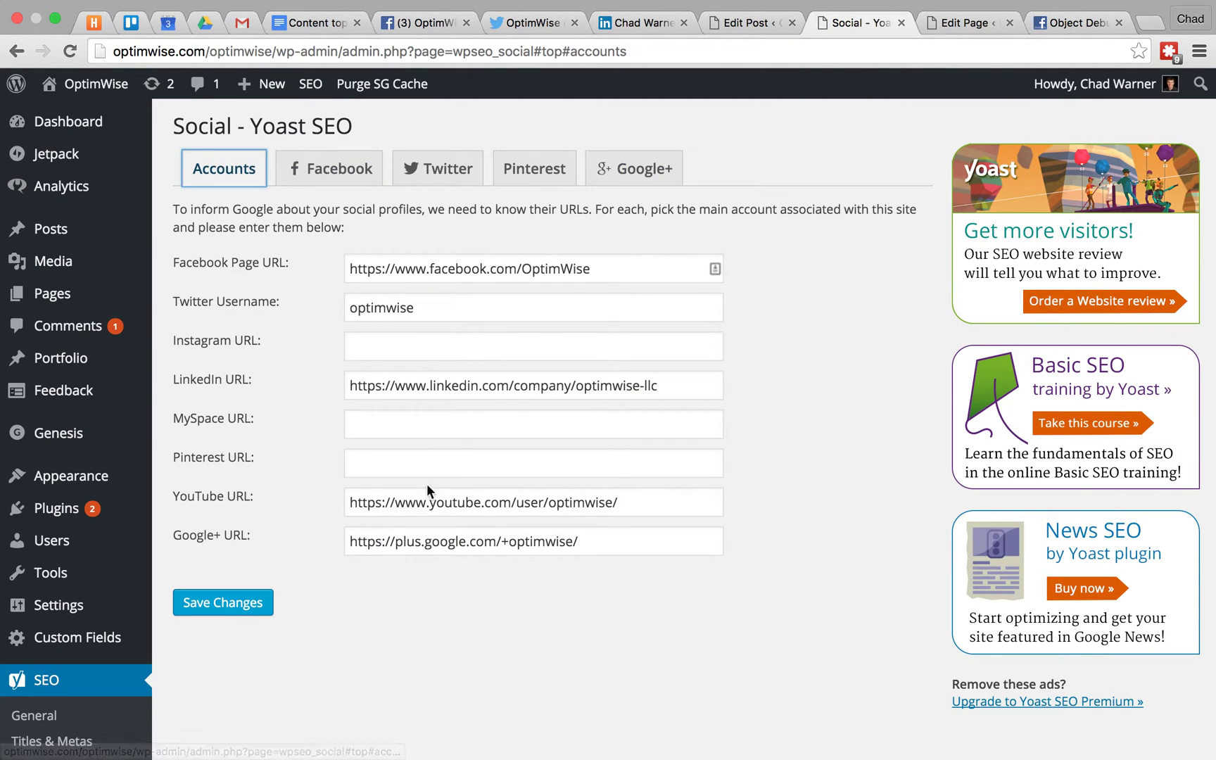
click(348, 174)
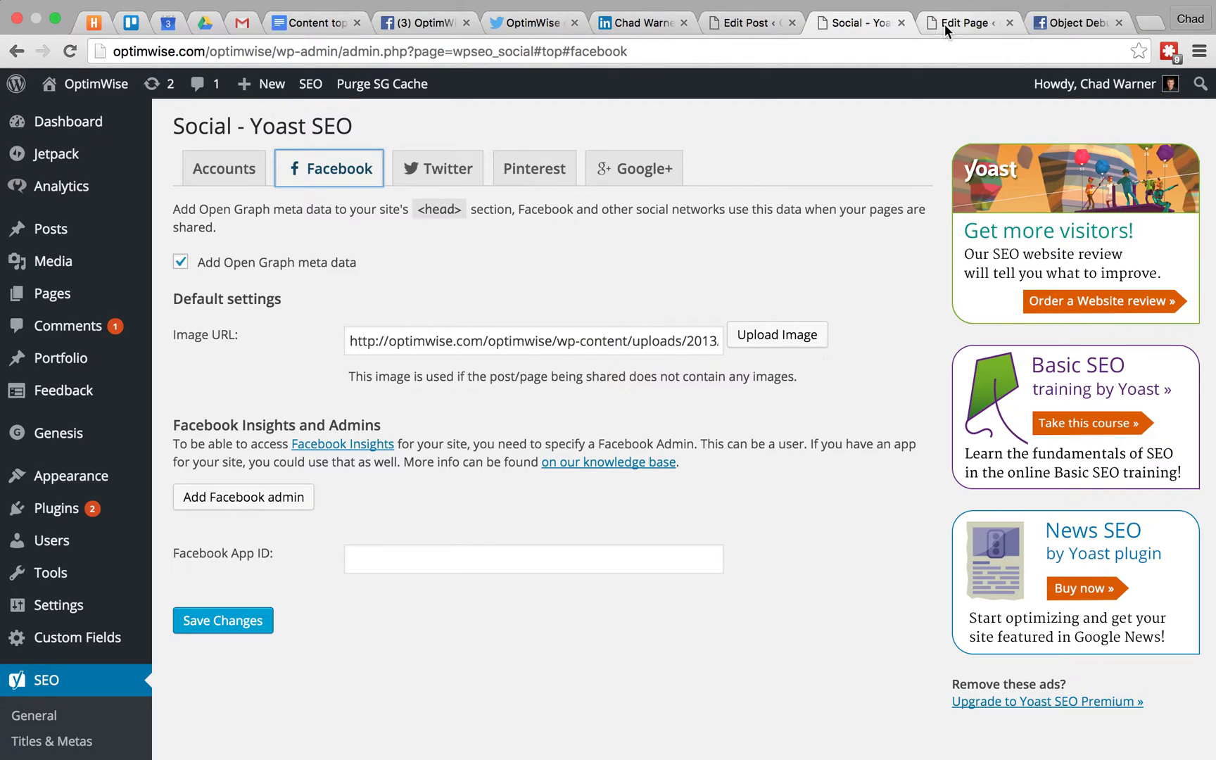
click(751, 25)
Scroll past the post content to the Yoast snippet preview showing no meta description or focus keyword
click(762, 185)
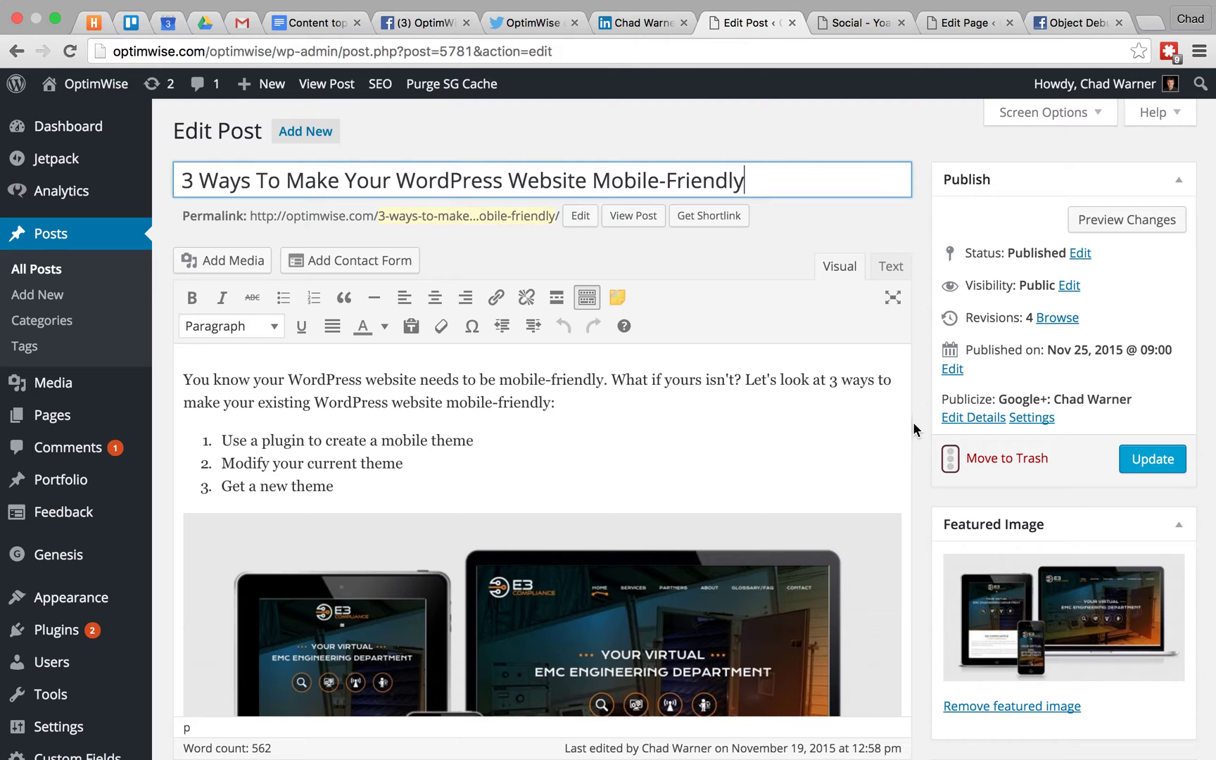
scroll(914, 429, down, 1)
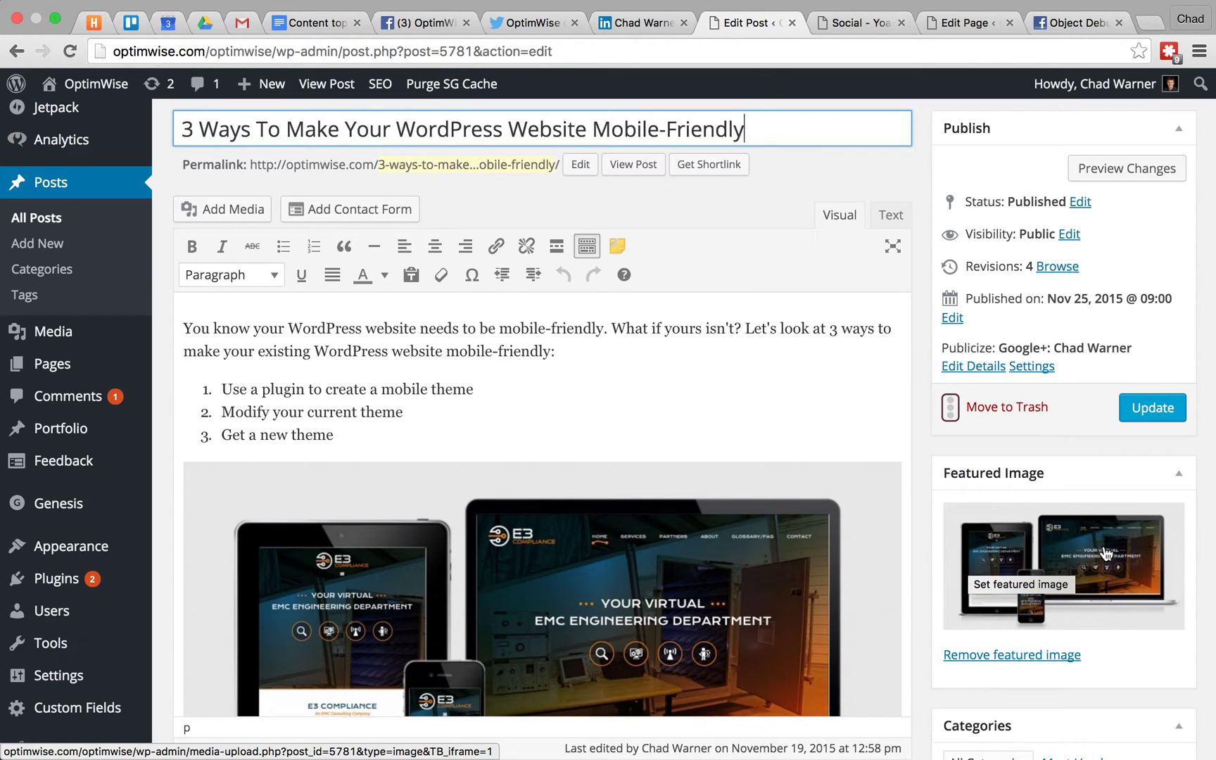
scroll(708, 419, down, 2)
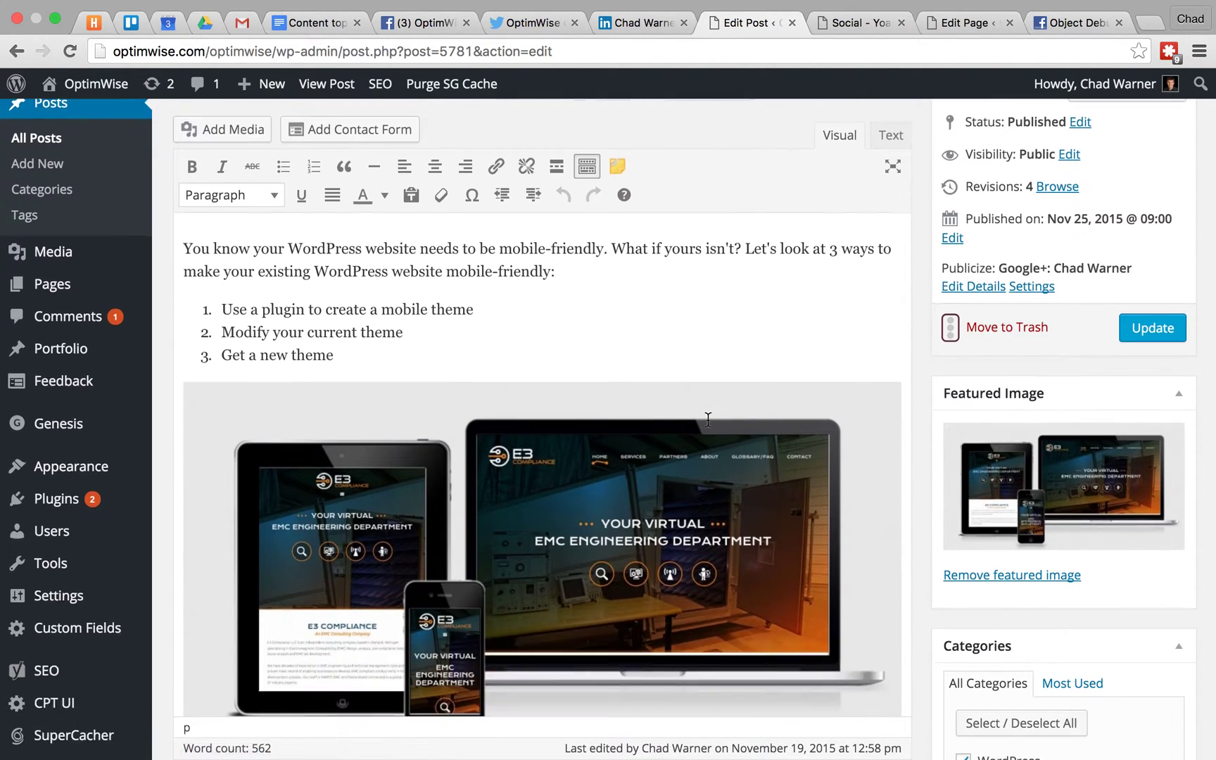
scroll(708, 419, down, 1)
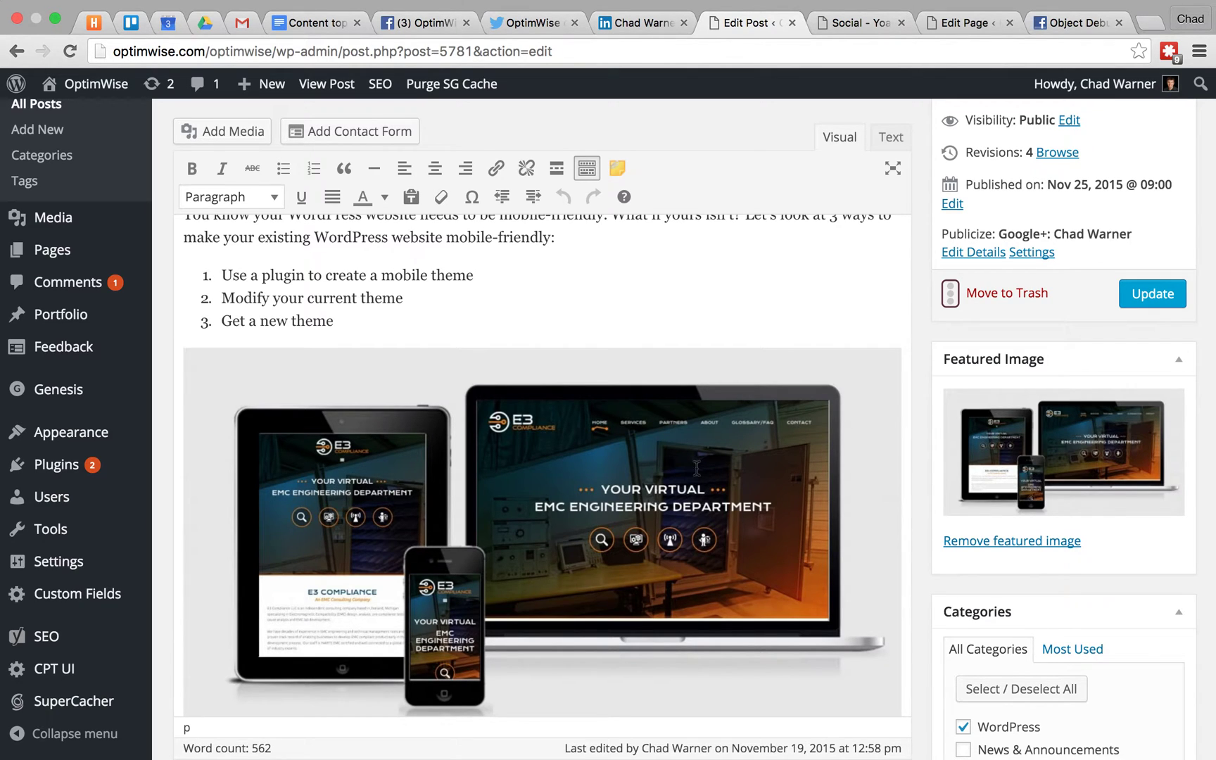
scroll(921, 474, down, 6)
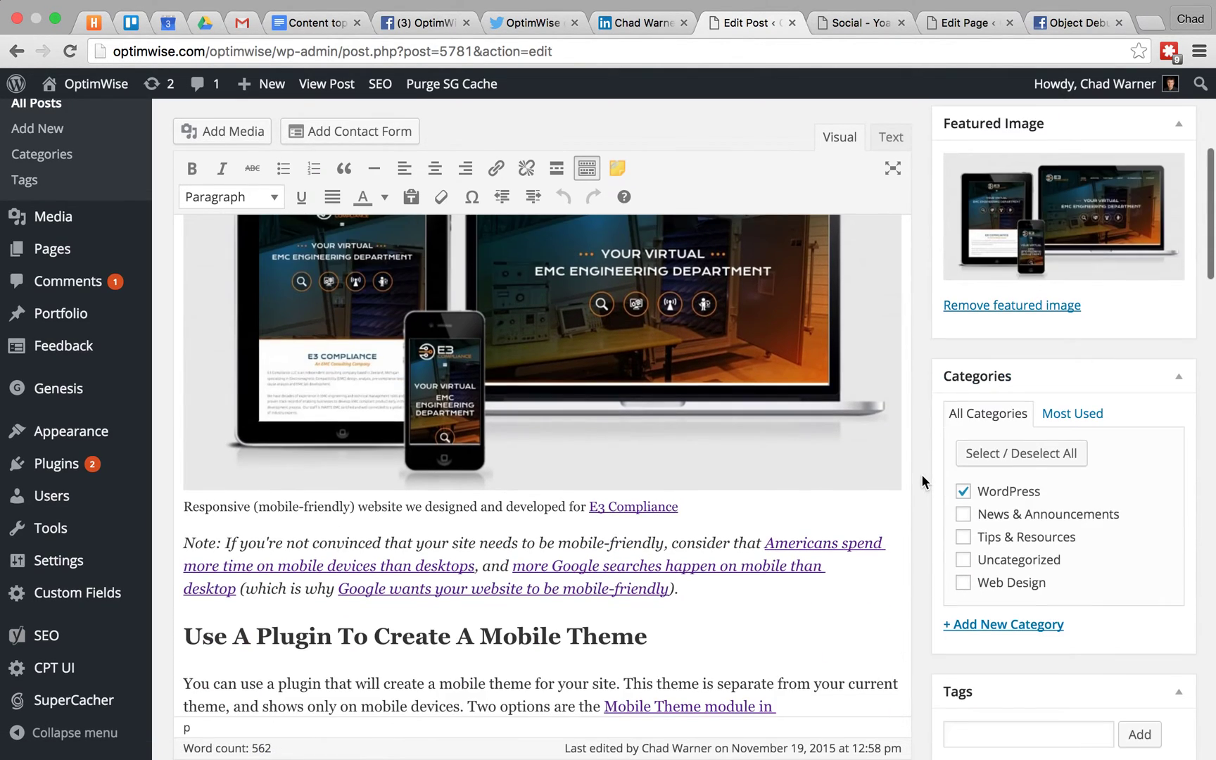
scroll(922, 474, down, 15)
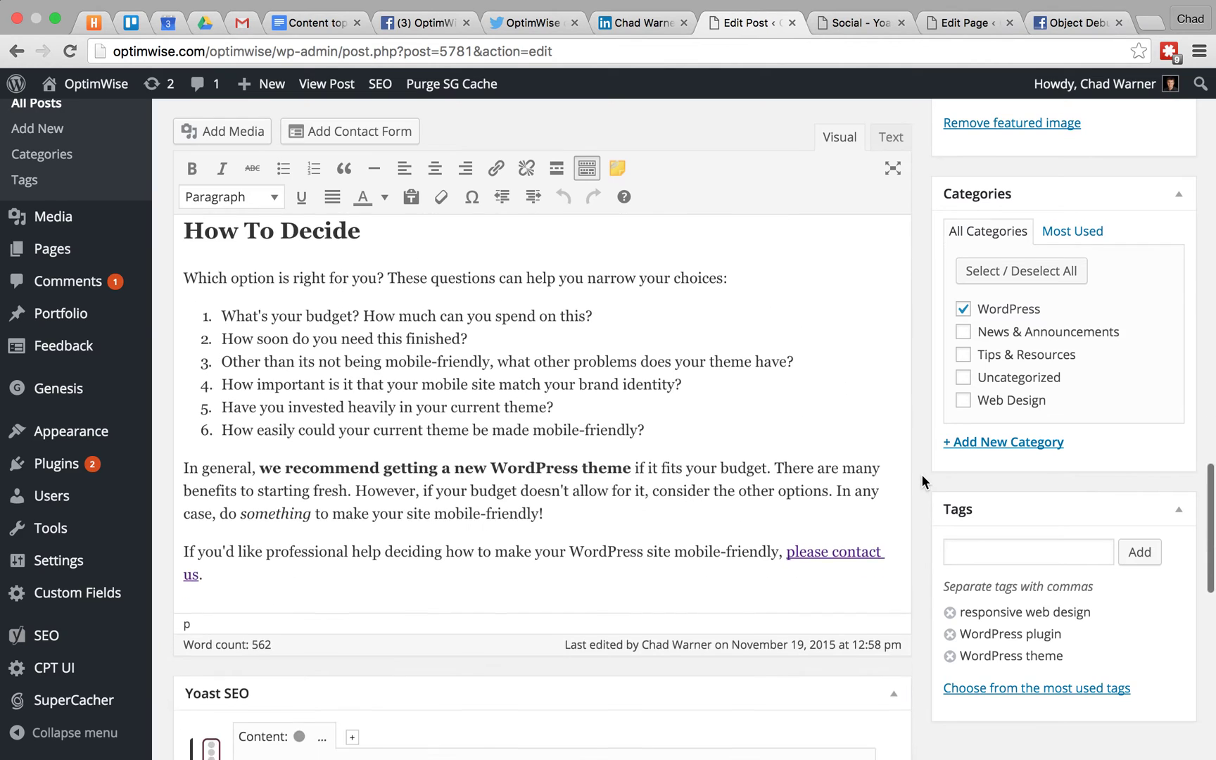
scroll(922, 476, down, 10)
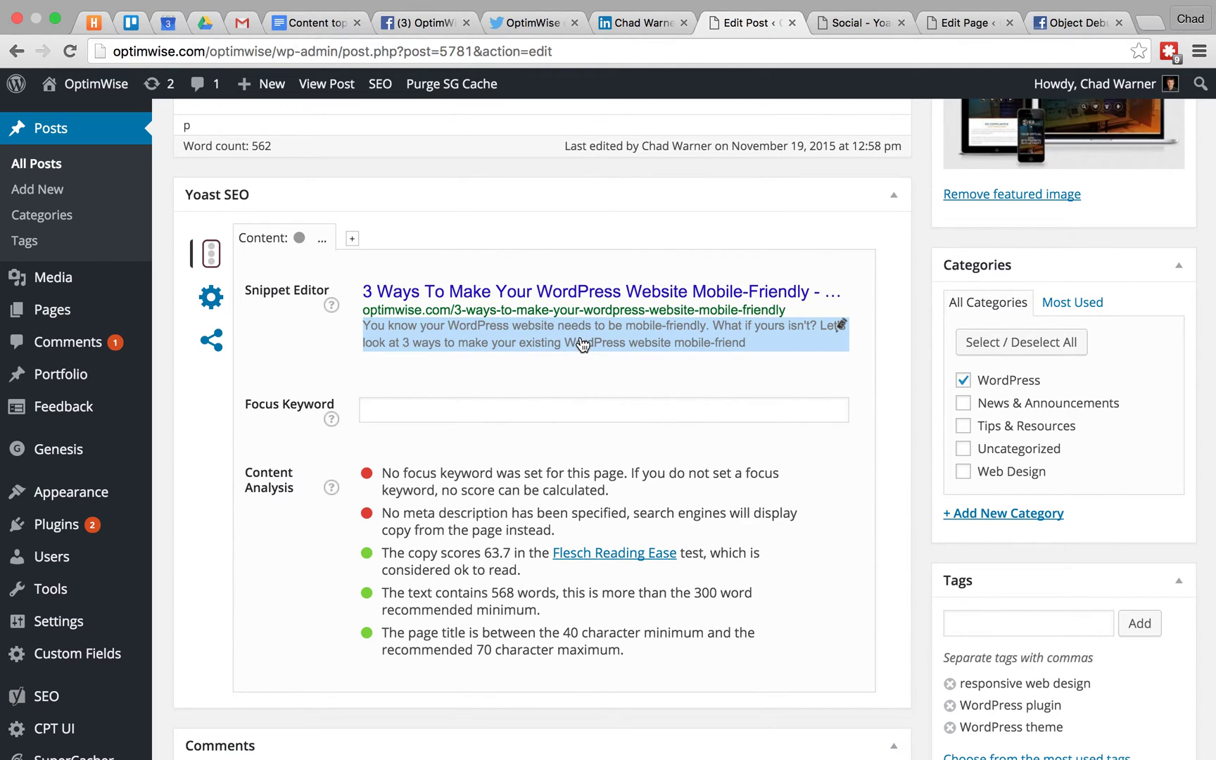
click(780, 342)
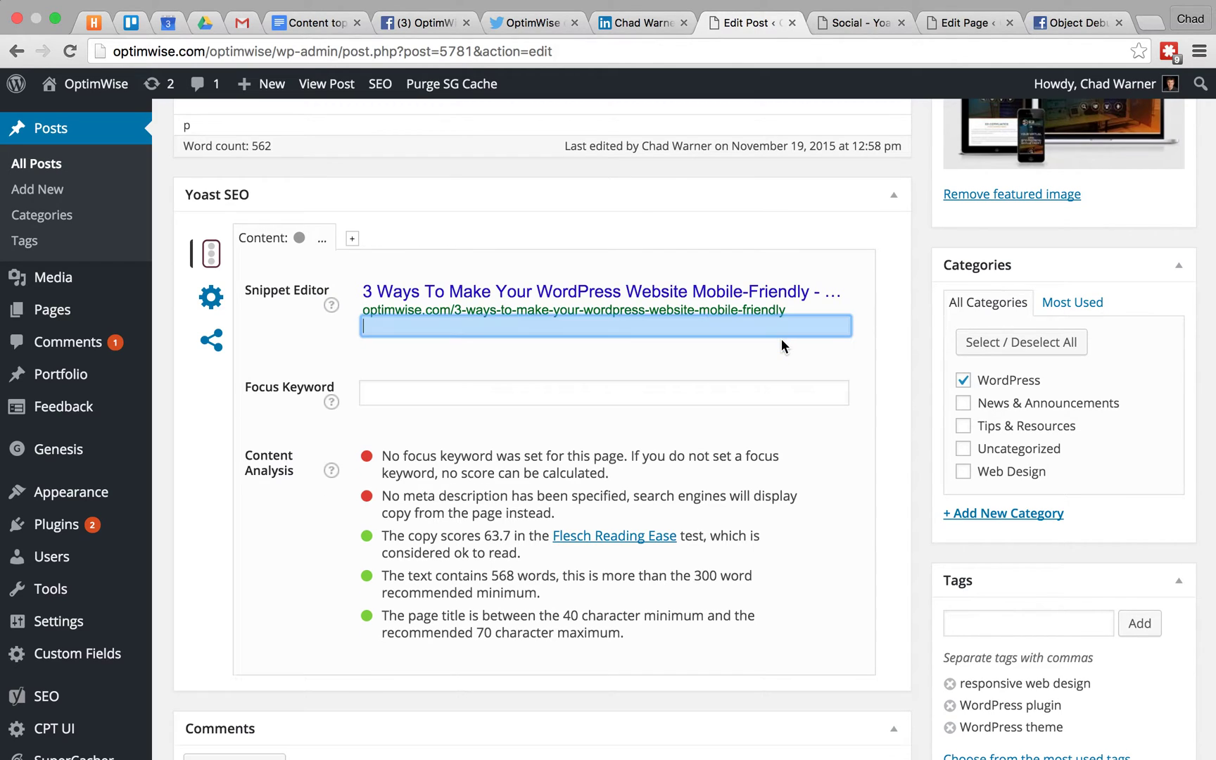
text(Write a meta description)
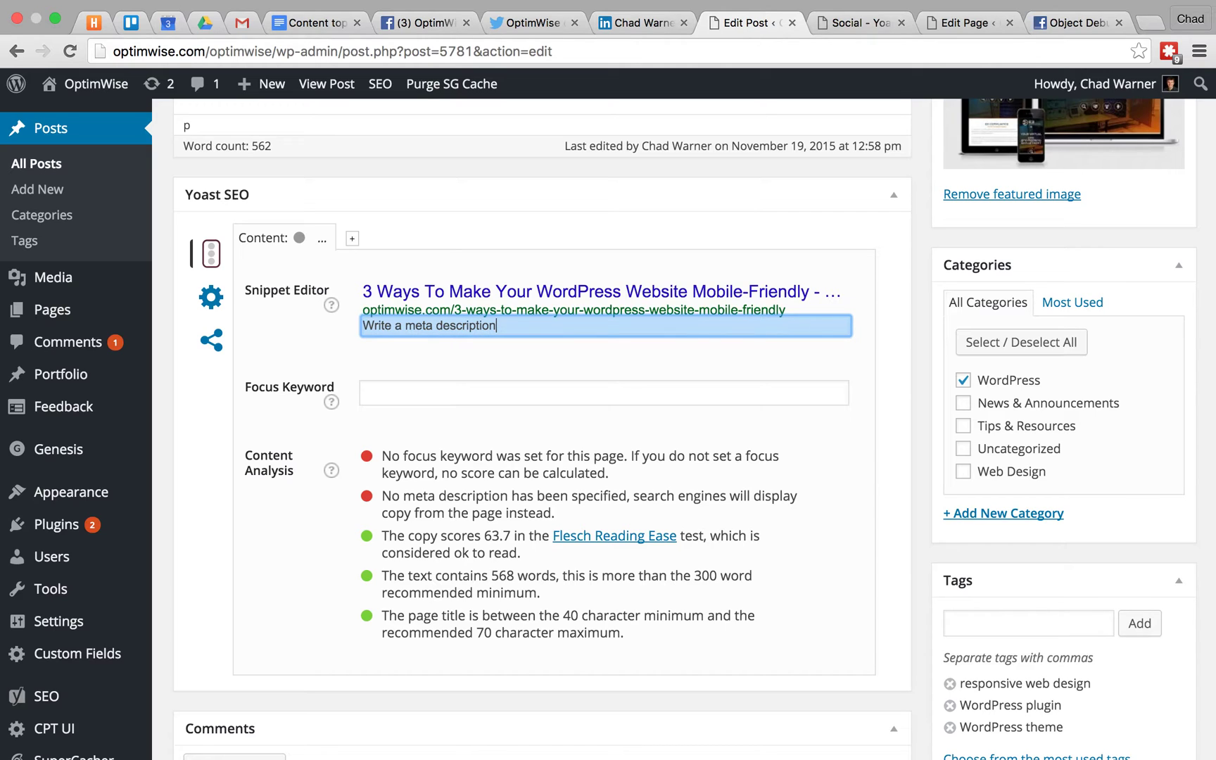
key(super+a)
key(BackSpace)
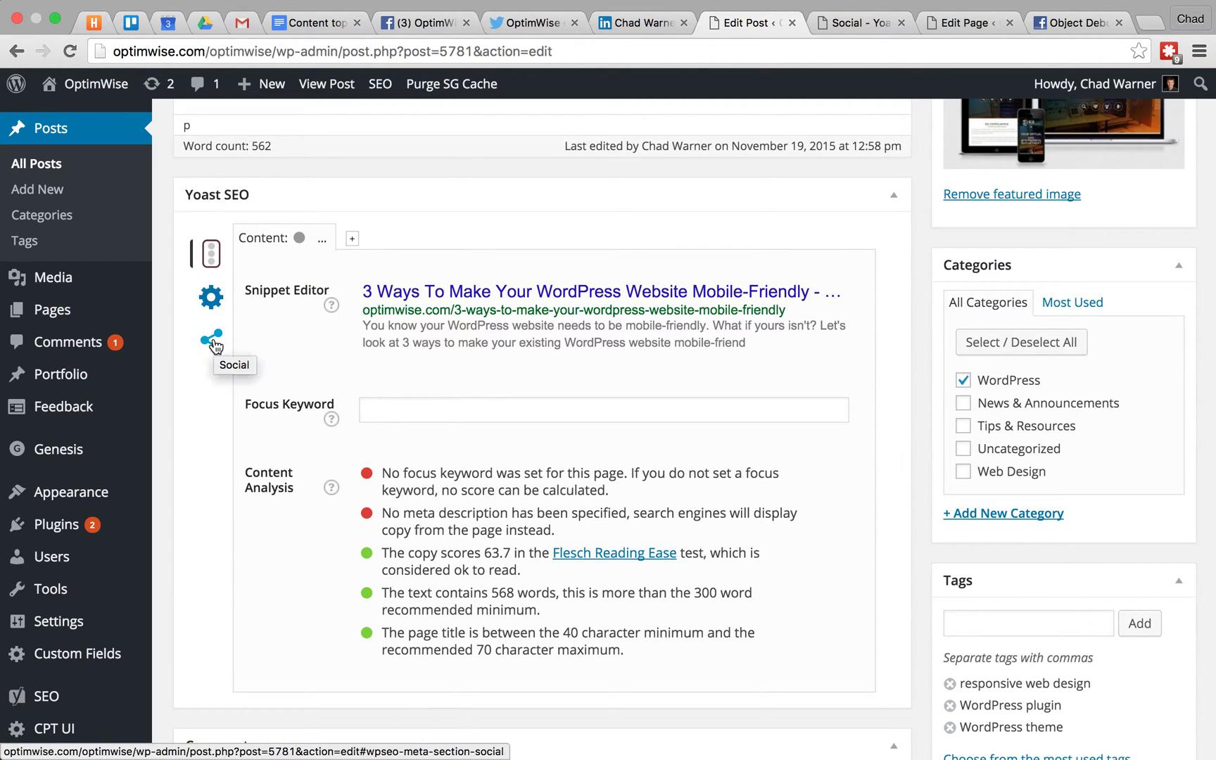
Inspect the post's Facebook, Twitter and Google+ title, description and image overrides, leaving all blank
click(213, 343)
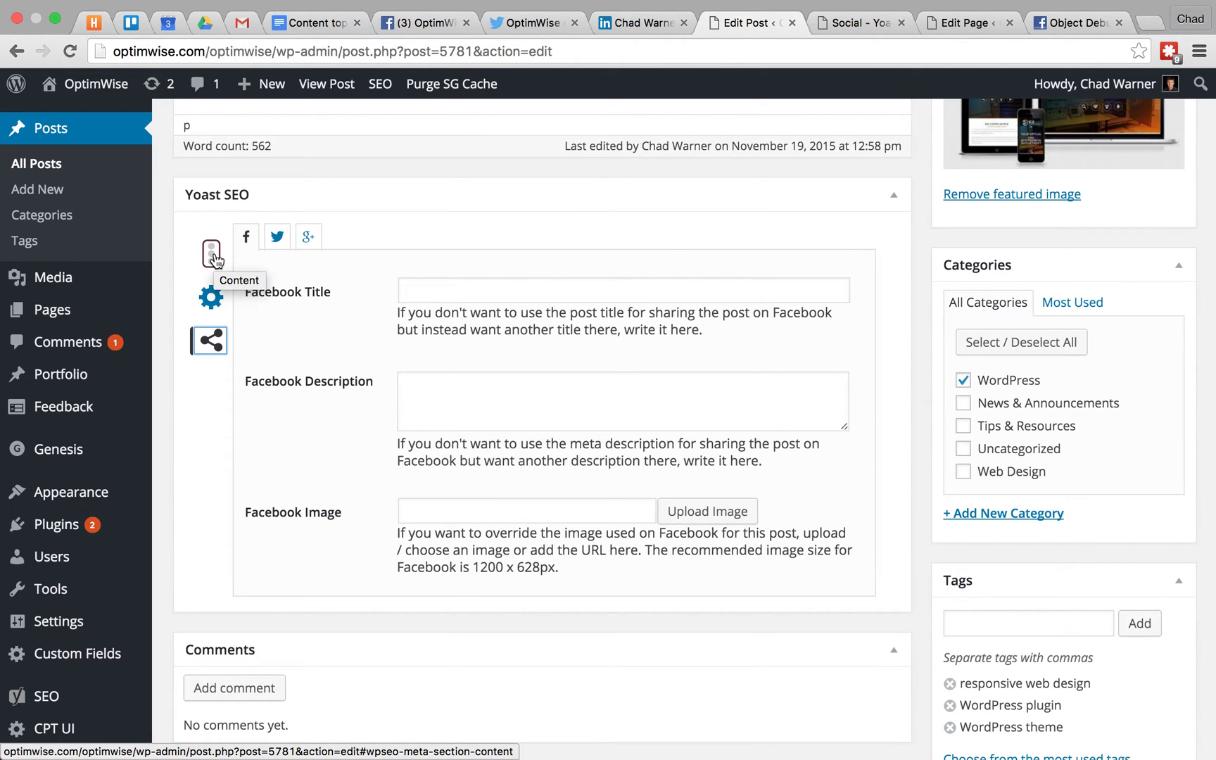
click(441, 296)
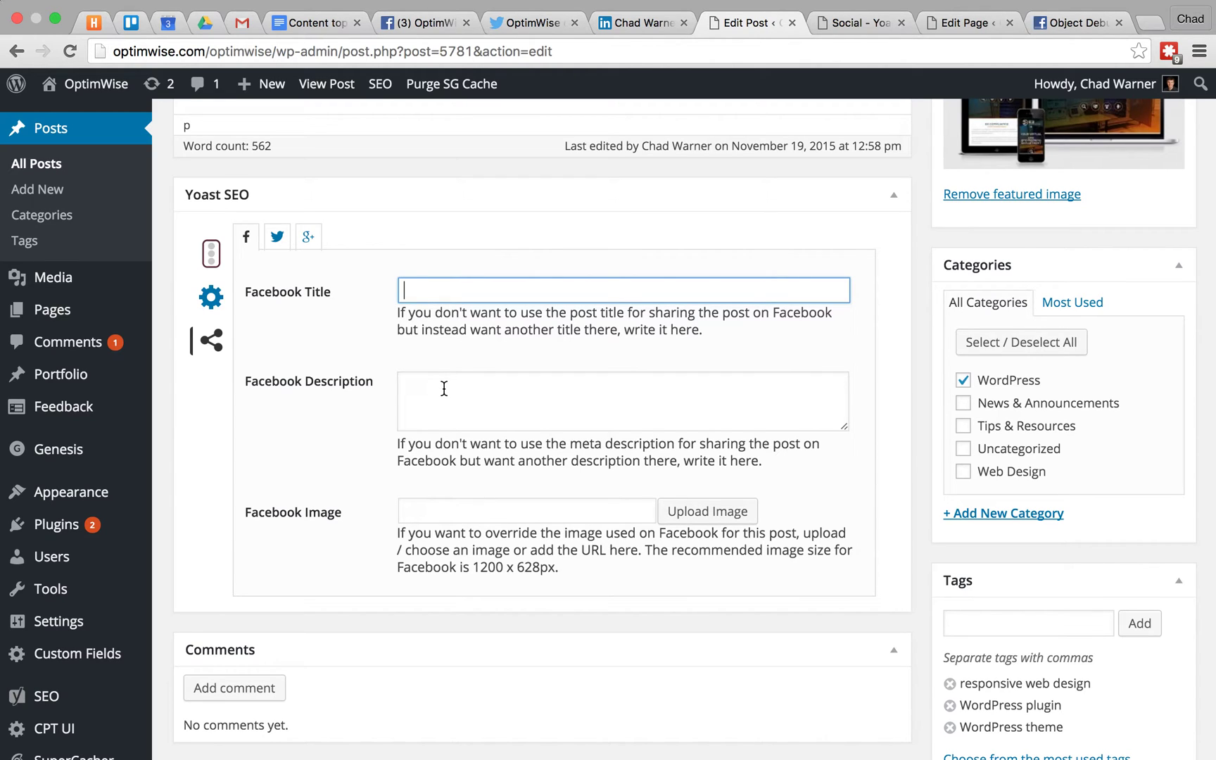
click(472, 512)
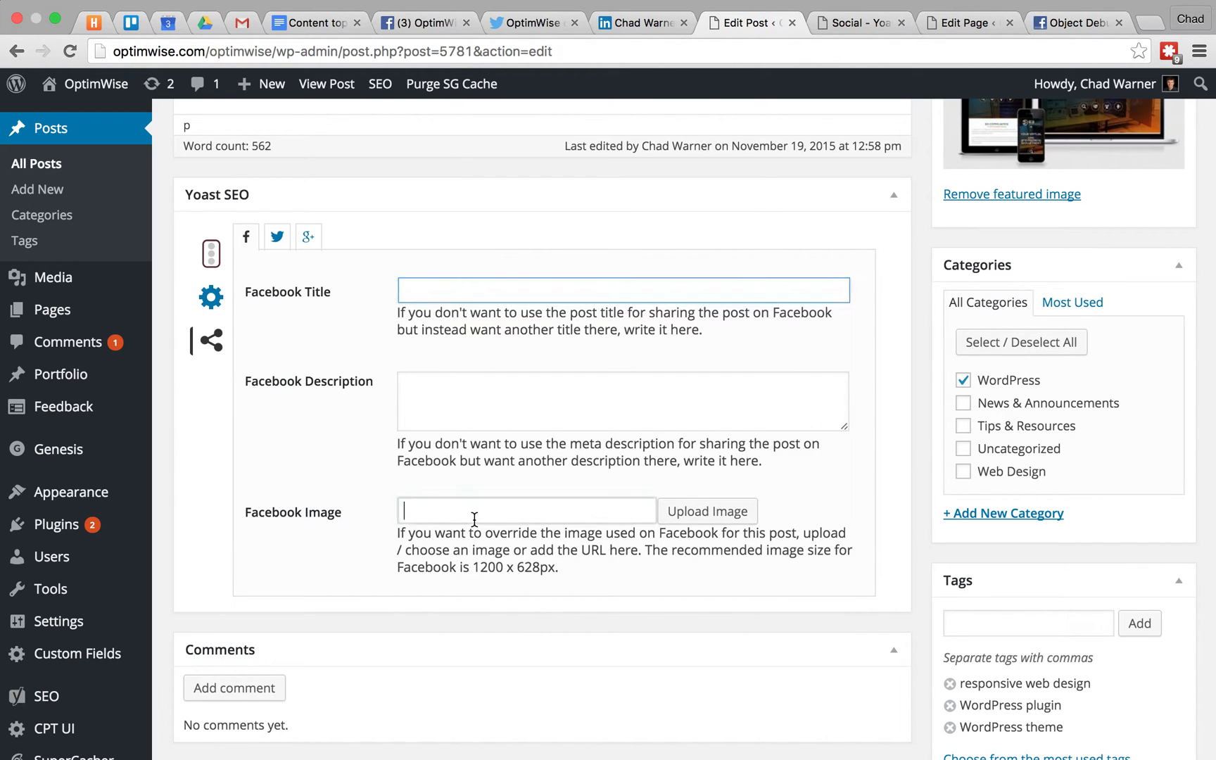
click(499, 291)
click(278, 238)
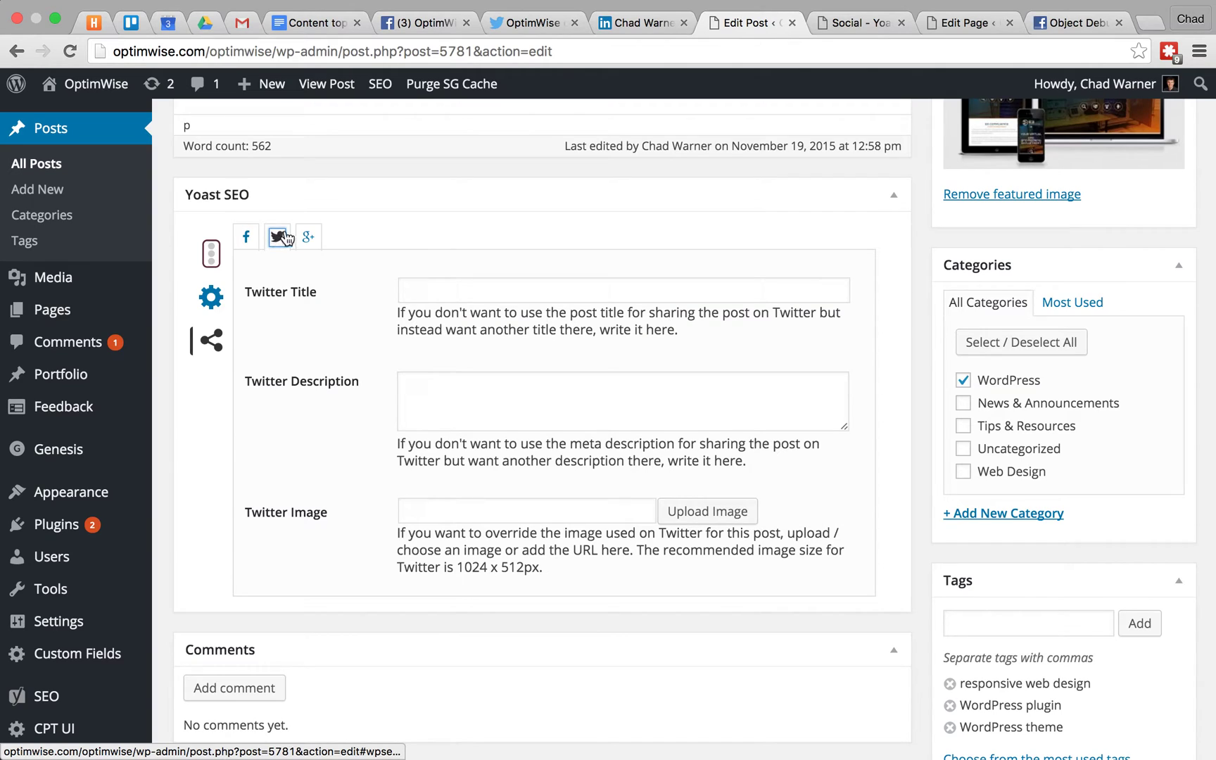
click(307, 239)
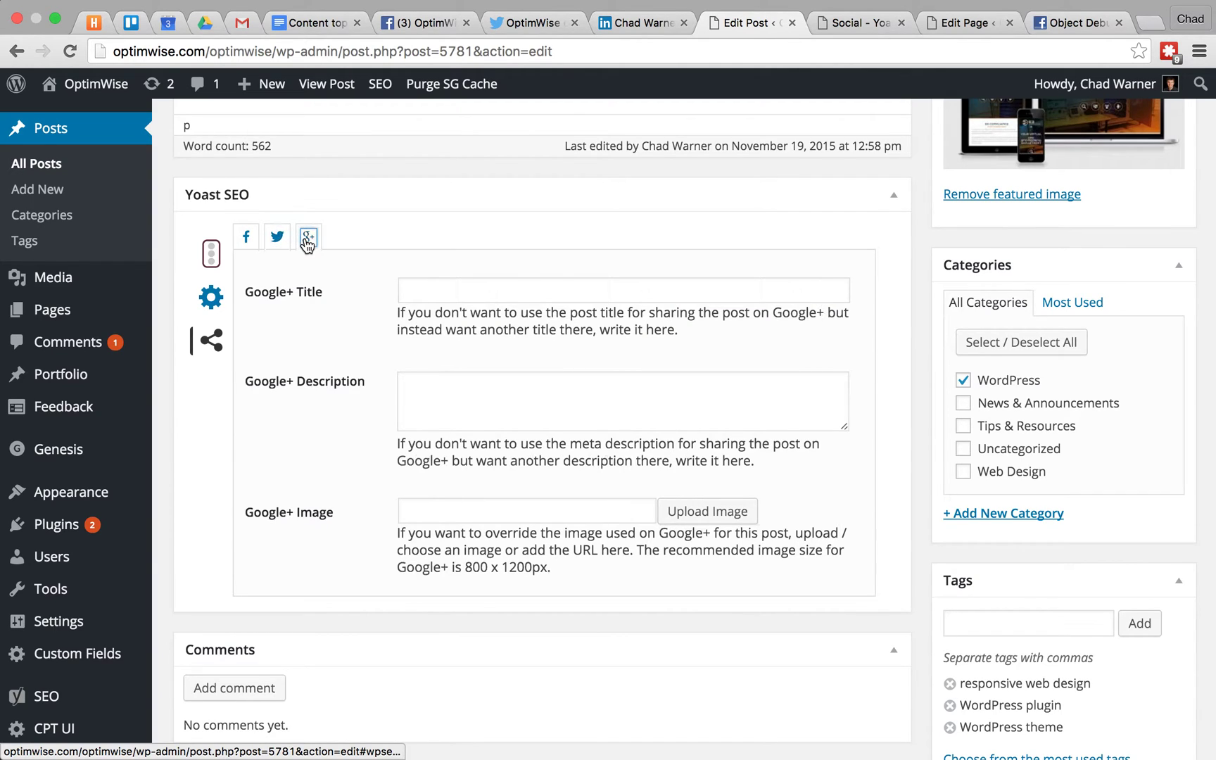
click(246, 237)
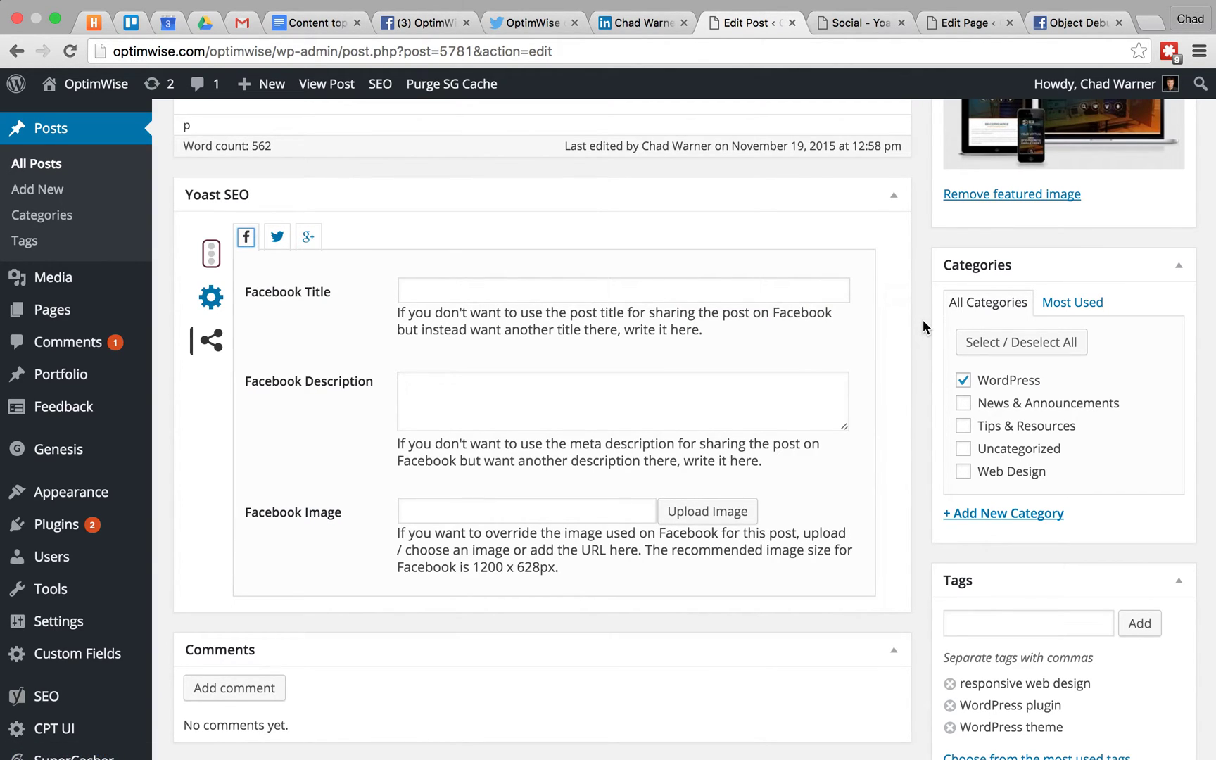
scroll(923, 319, up, 20)
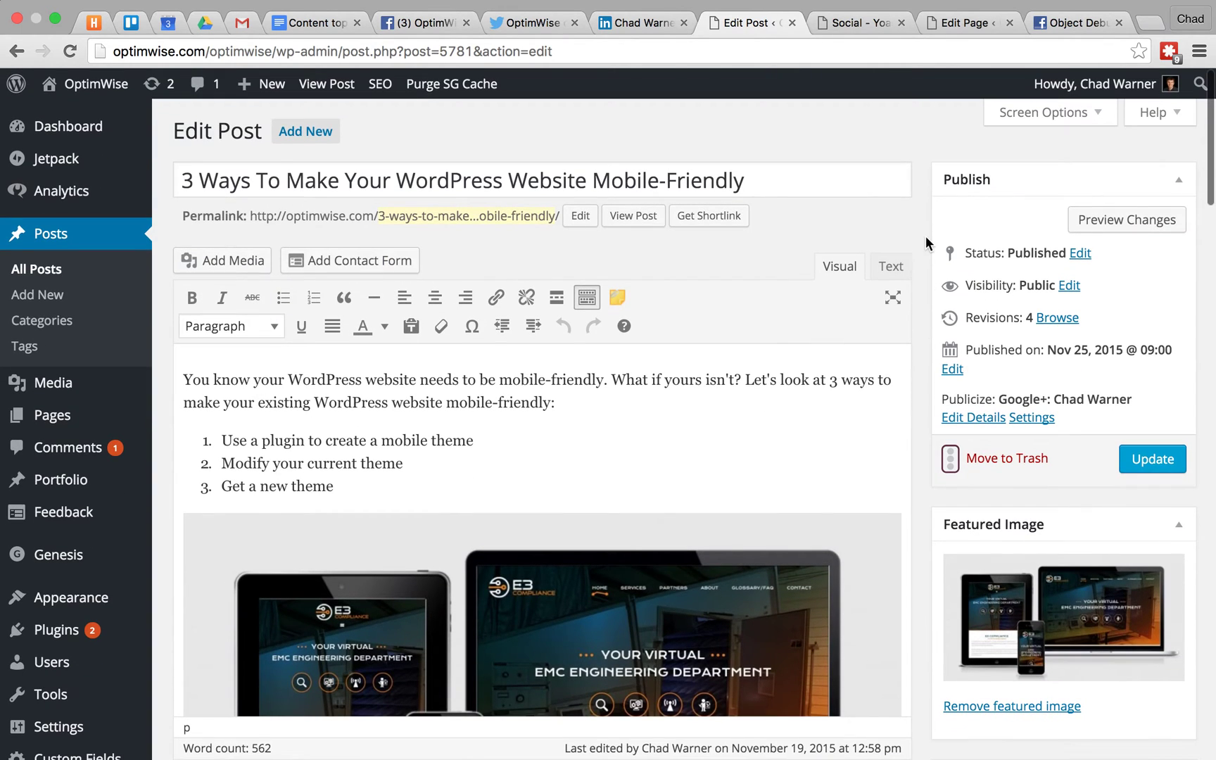
Bring up the Page Title test page's editor and look over its title and body text
click(944, 24)
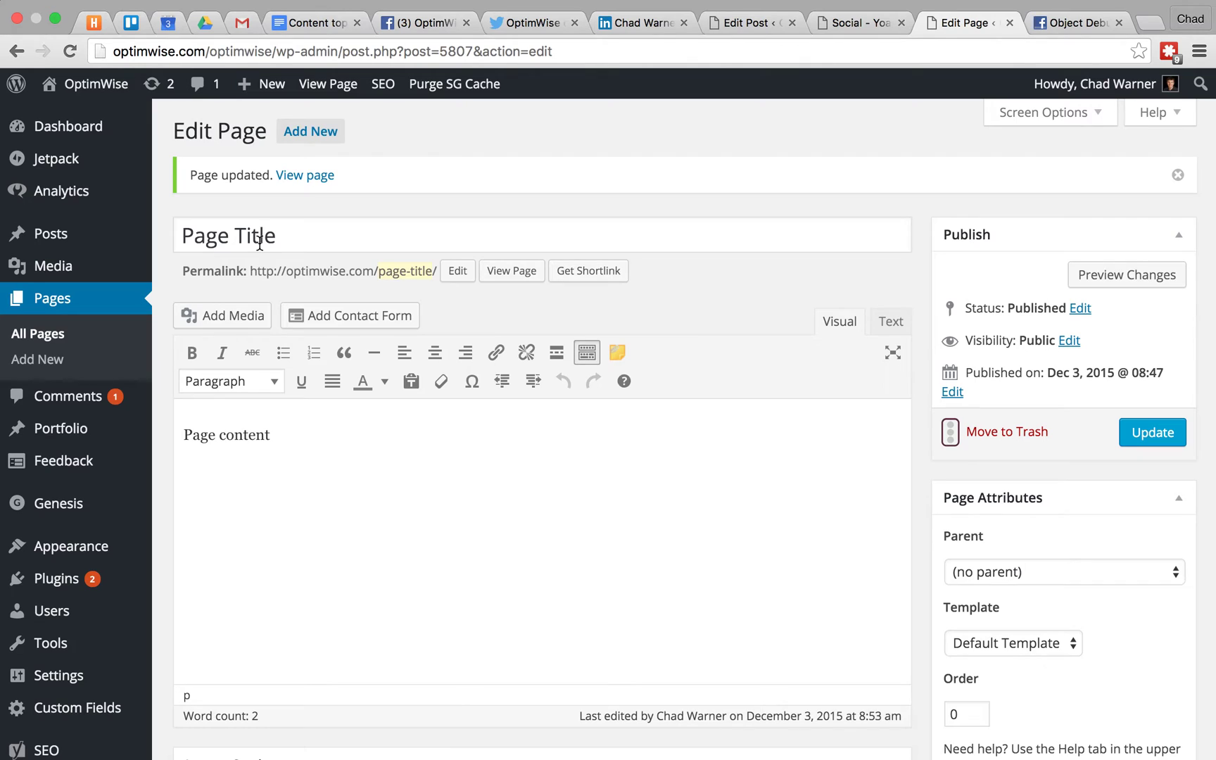
click(339, 229)
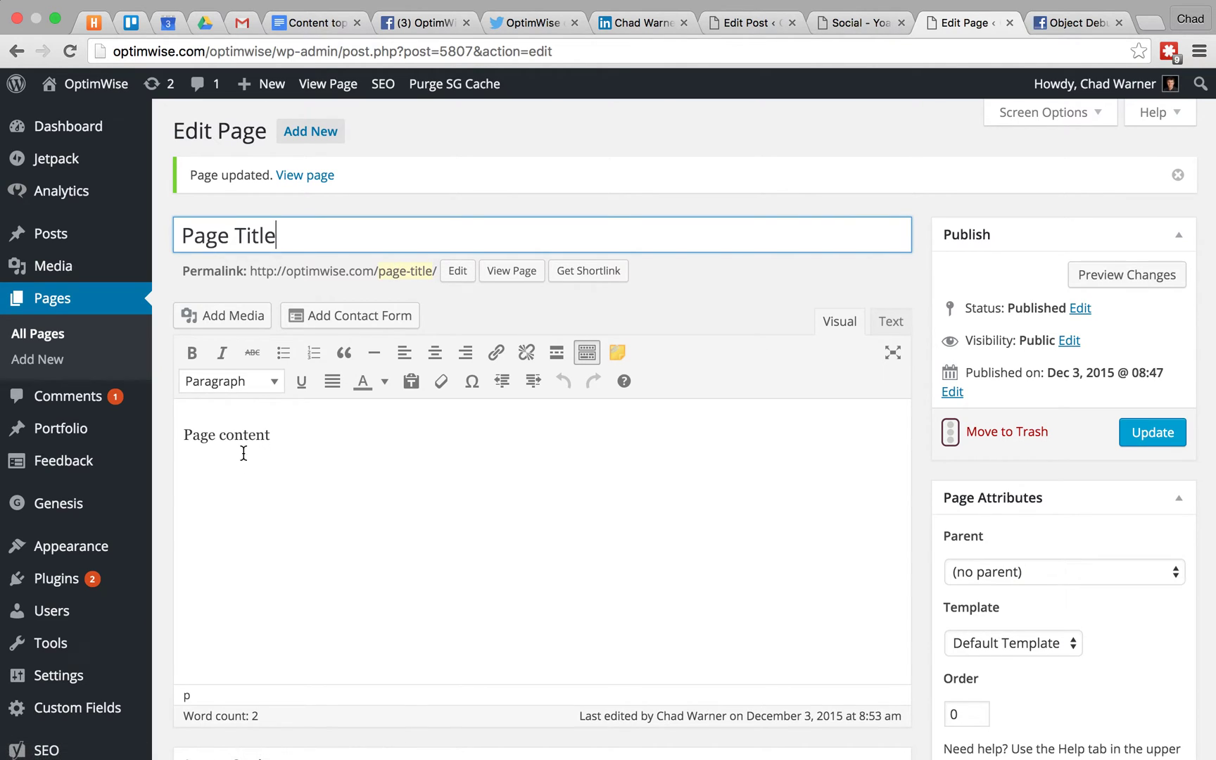
click(301, 433)
scroll(920, 462, down, 15)
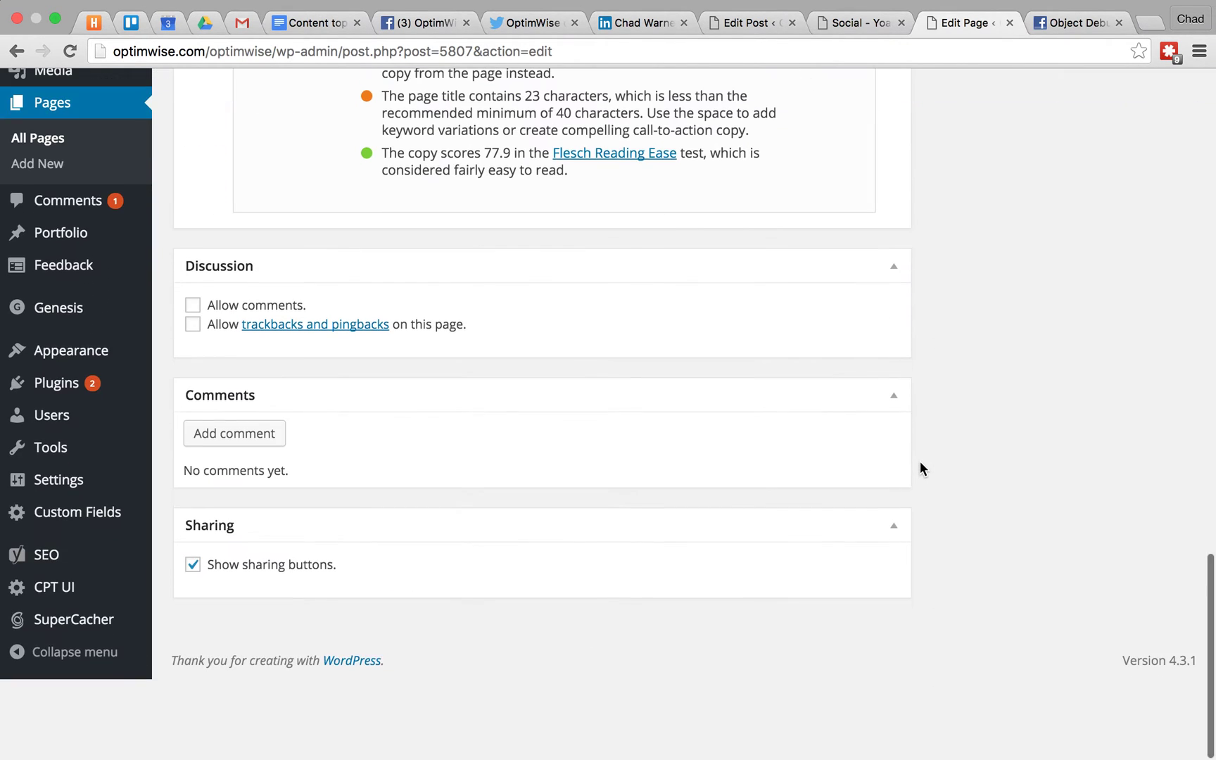
scroll(920, 462, up, 10)
scroll(919, 468, up, 1)
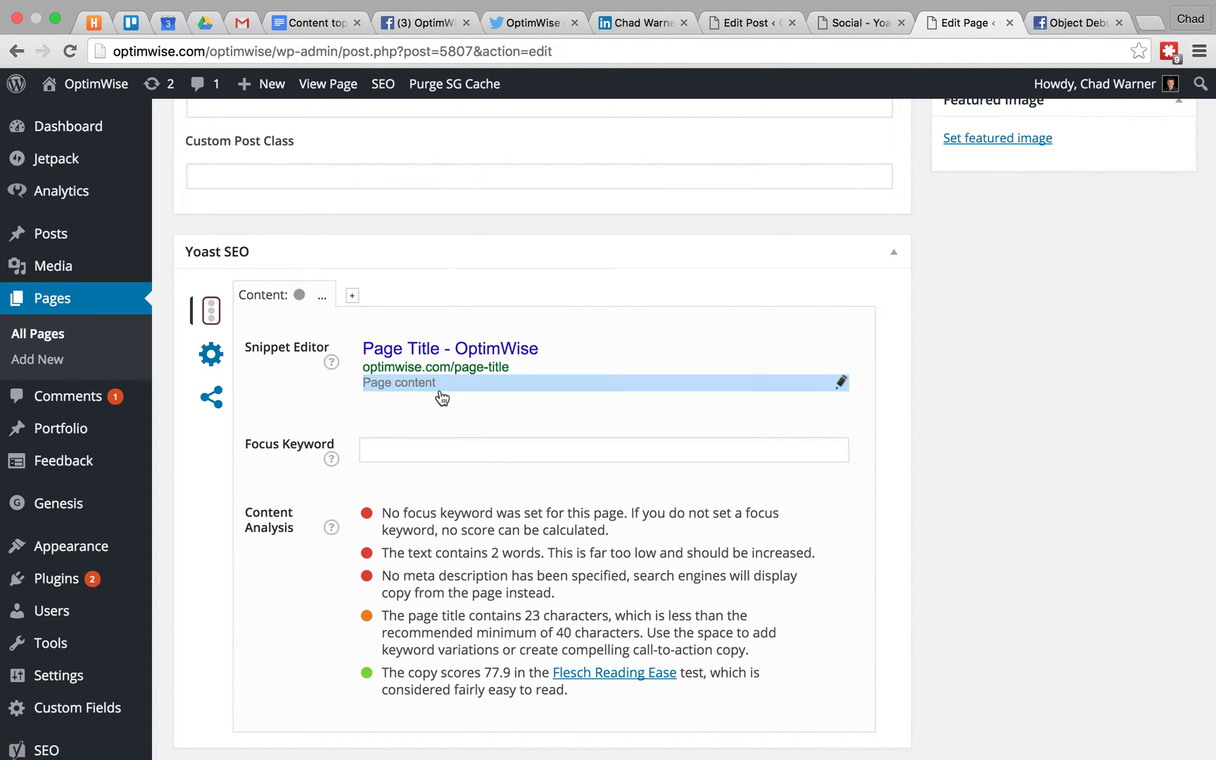
Confirm the page's Yoast meta description is still empty and copy its View Page link address
click(468, 388)
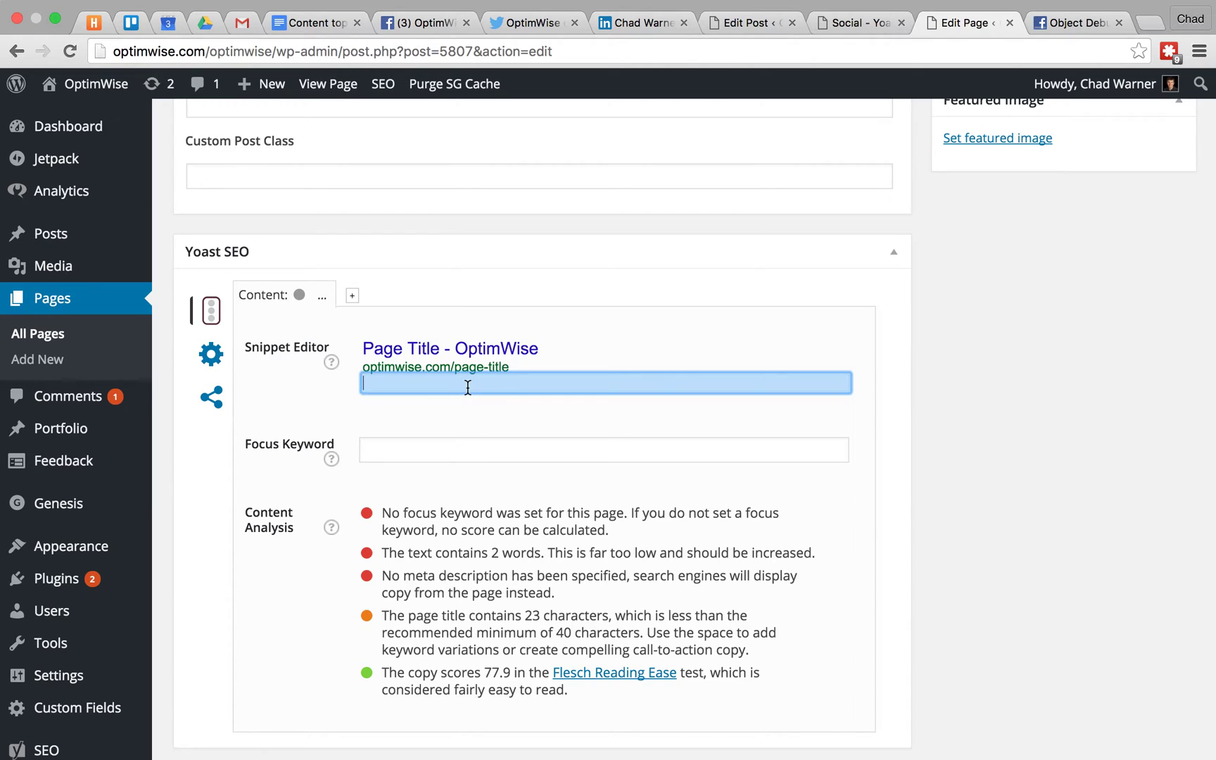
click(954, 380)
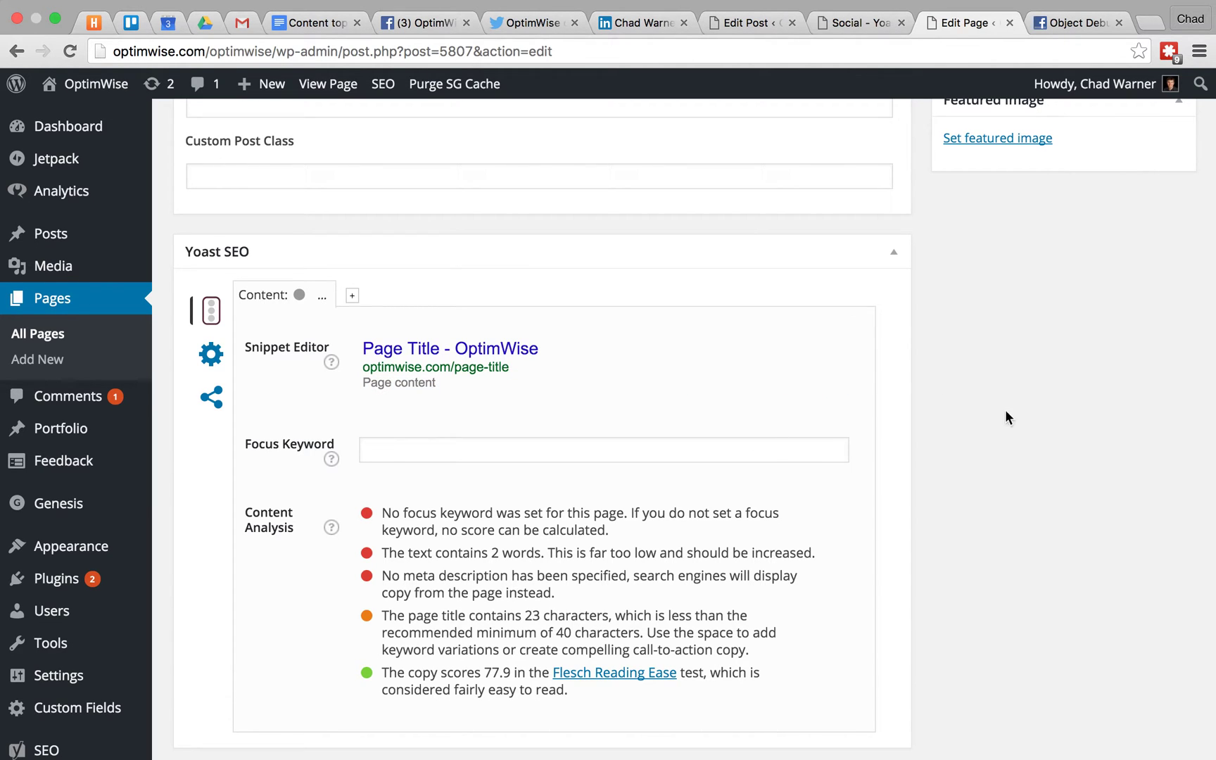
scroll(1006, 416, up, 3)
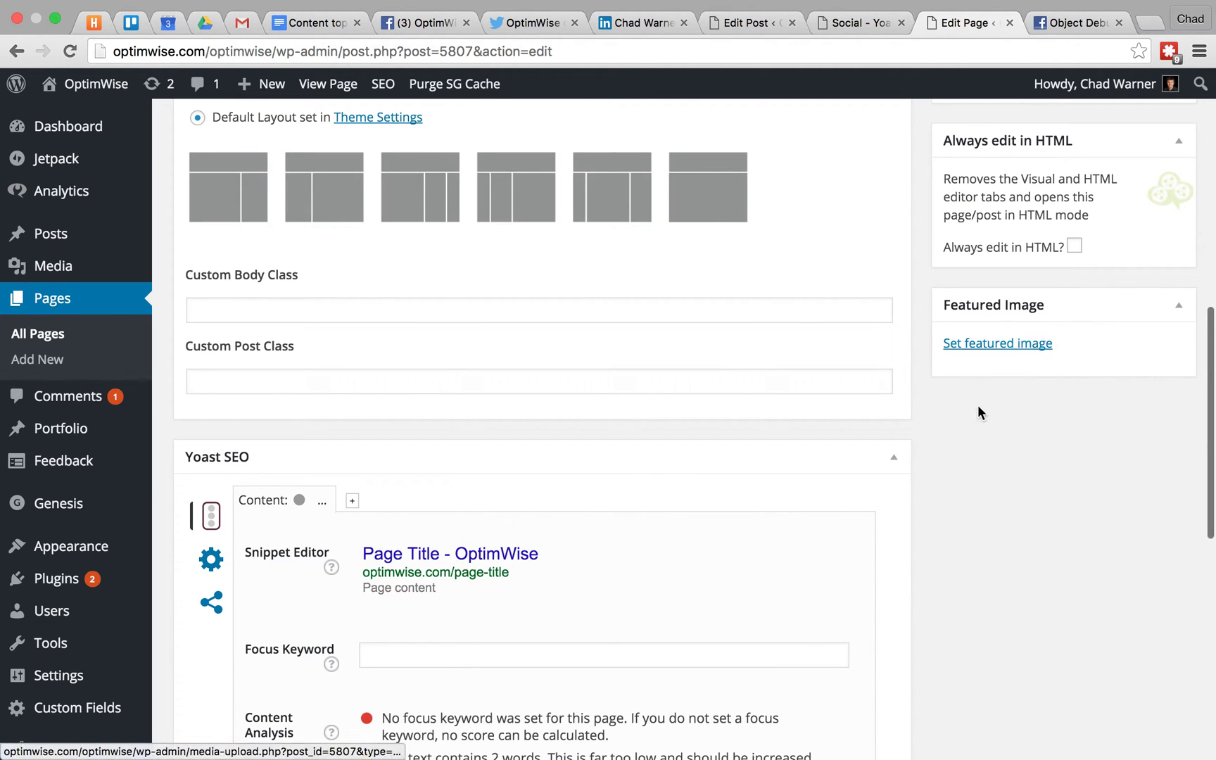
scroll(977, 404, up, 10)
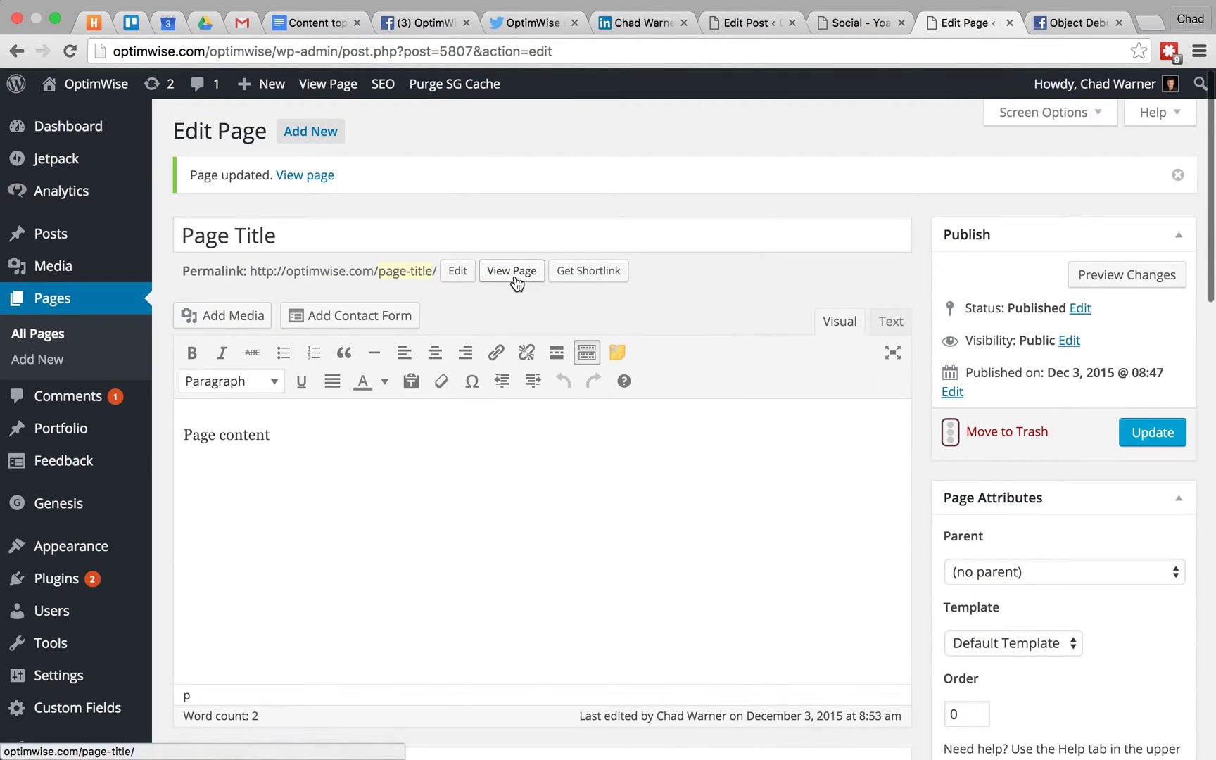
right_click(516, 280)
click(591, 357)
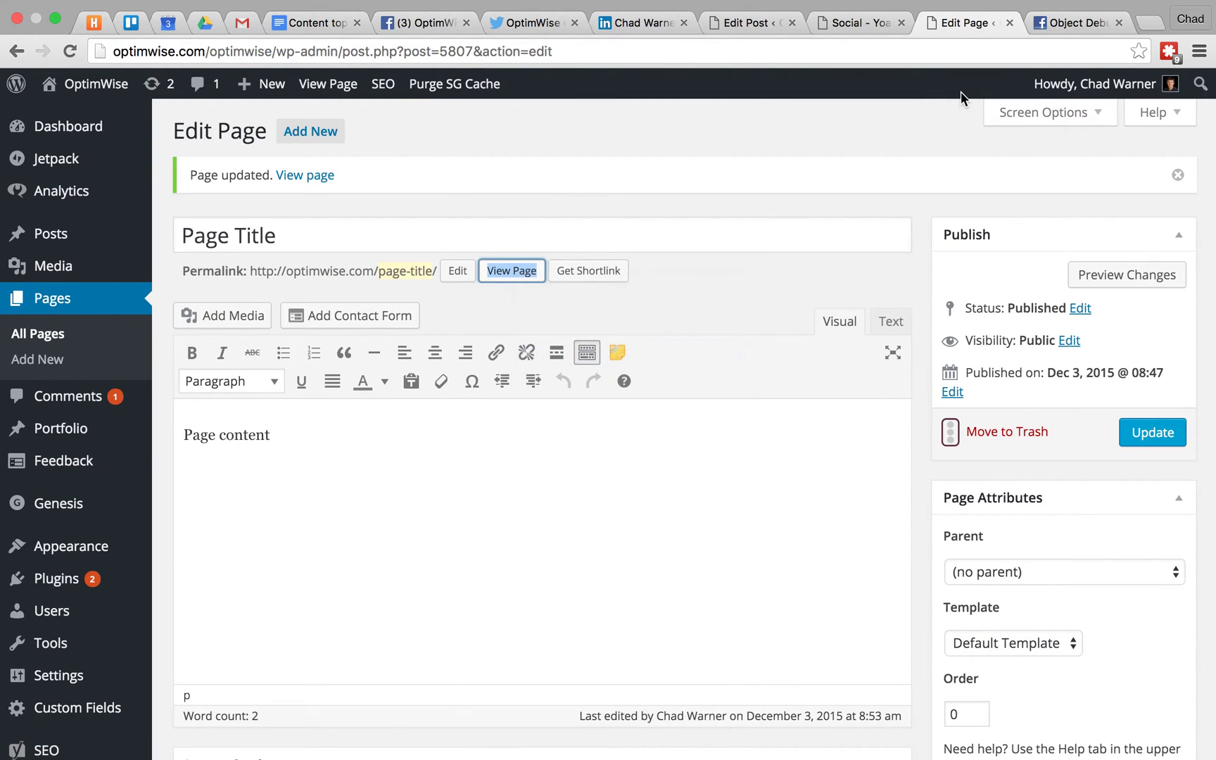
In the Open Graph Debugger, show the existing scrape for optimwise.com/page-title/
click(1067, 23)
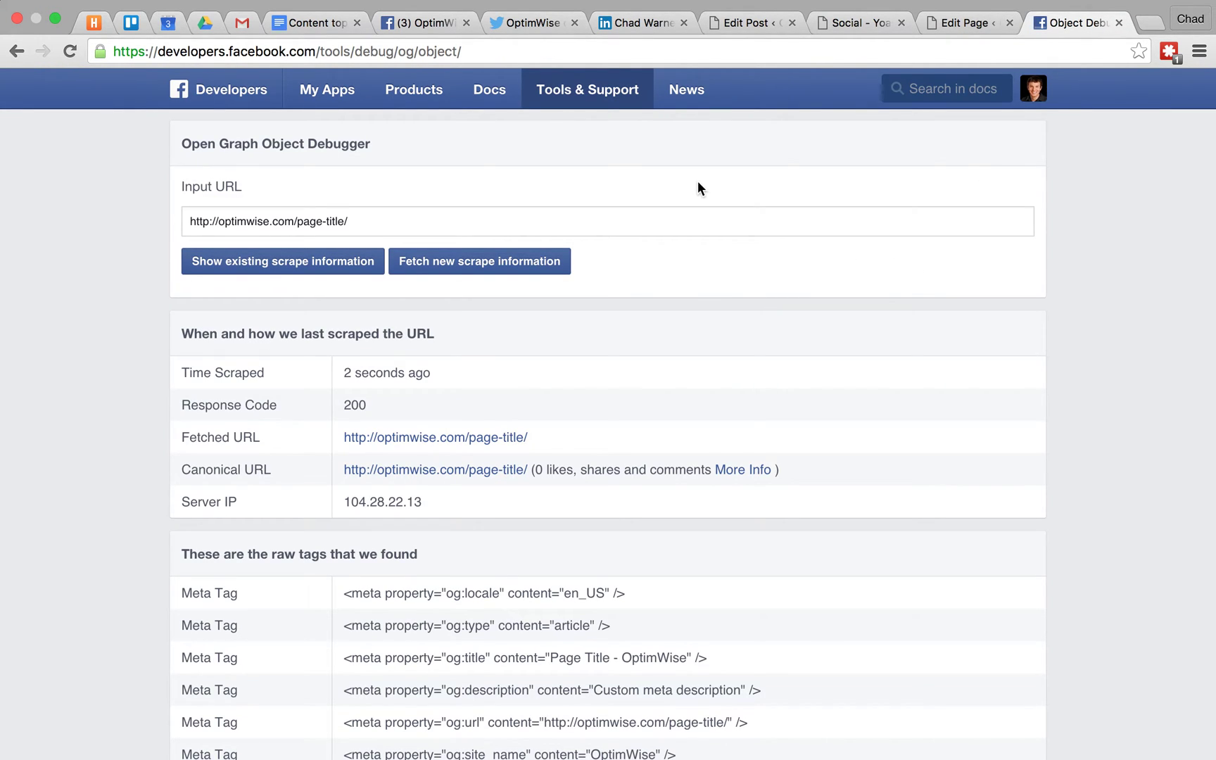
scroll(698, 181, up, 1)
click(369, 222)
click(266, 267)
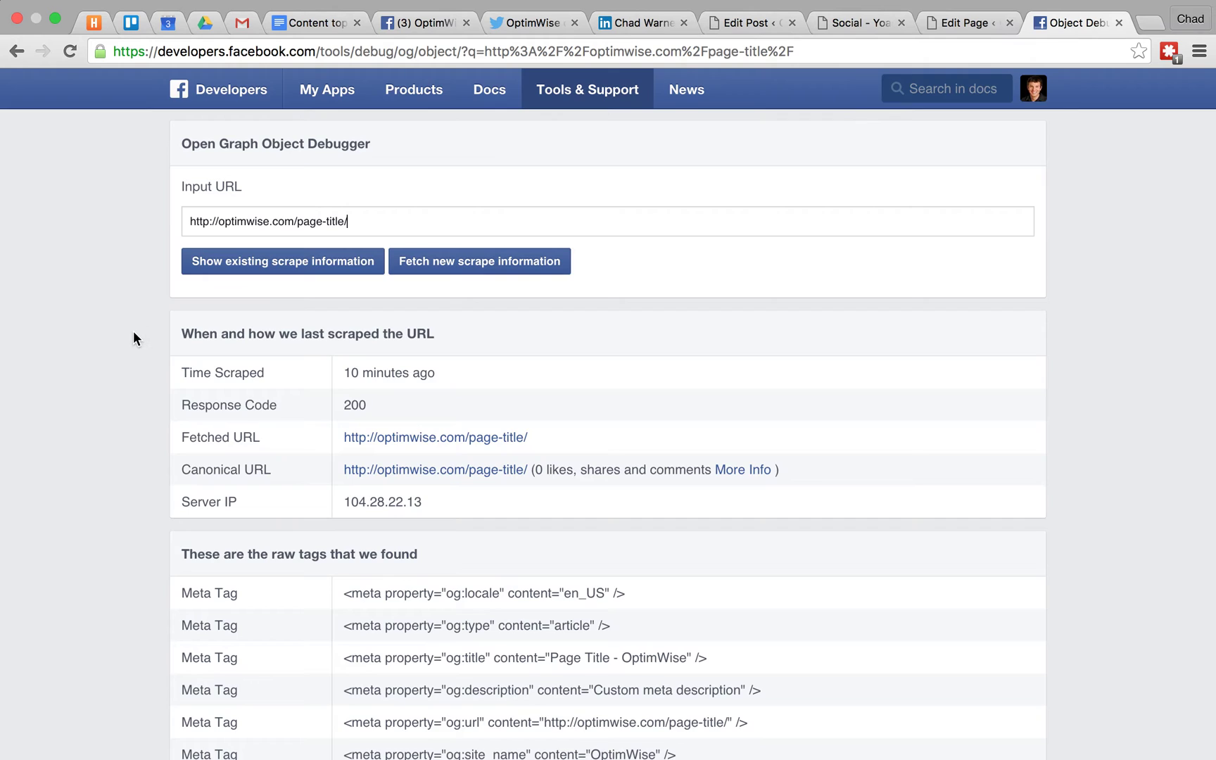
Review the scraped tags, including og:image, and the share preview with the stock-exchange image
scroll(133, 332, down, 8)
scroll(133, 332, up, 4)
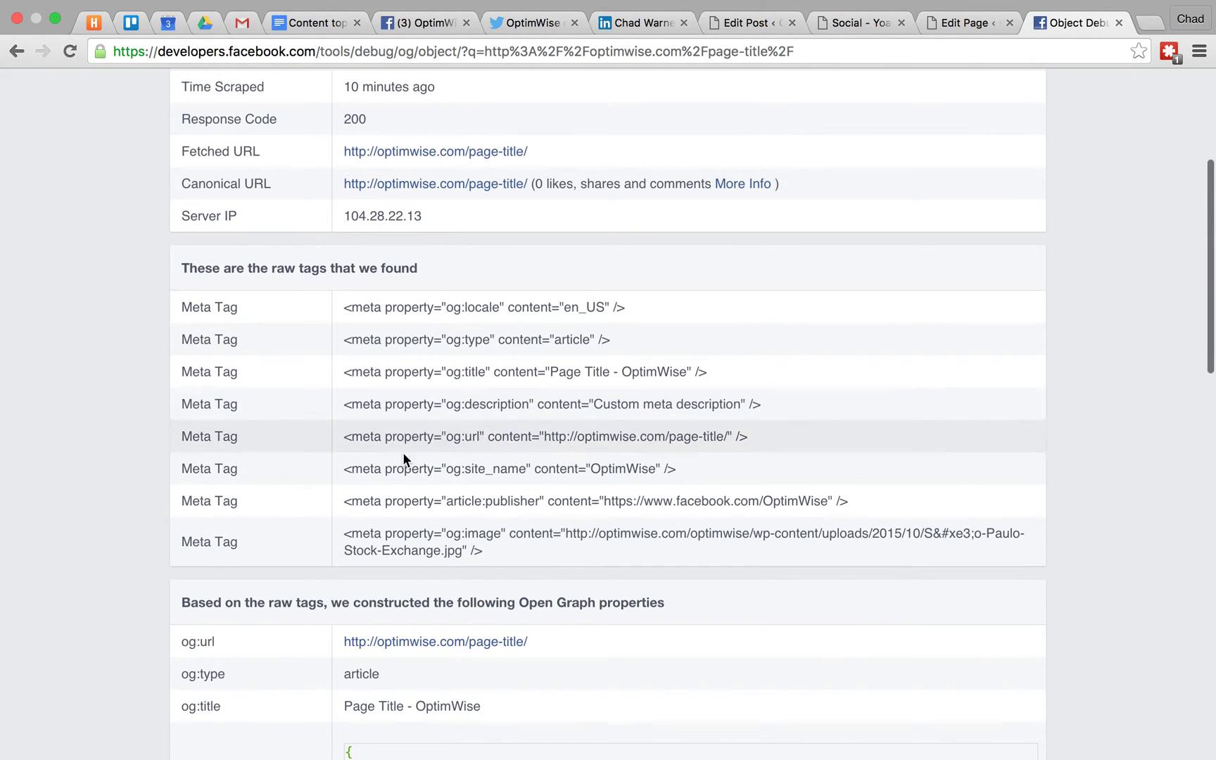
scroll(124, 277, up, 1)
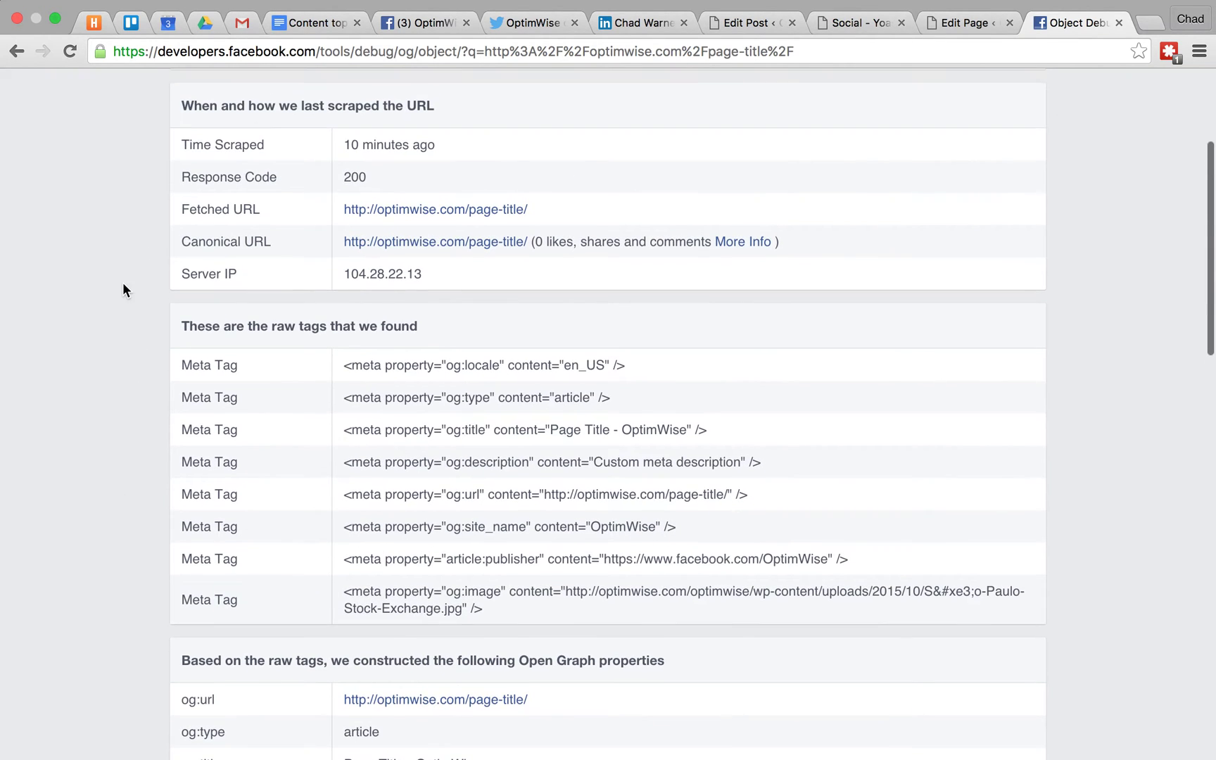
scroll(98, 485, down, 8)
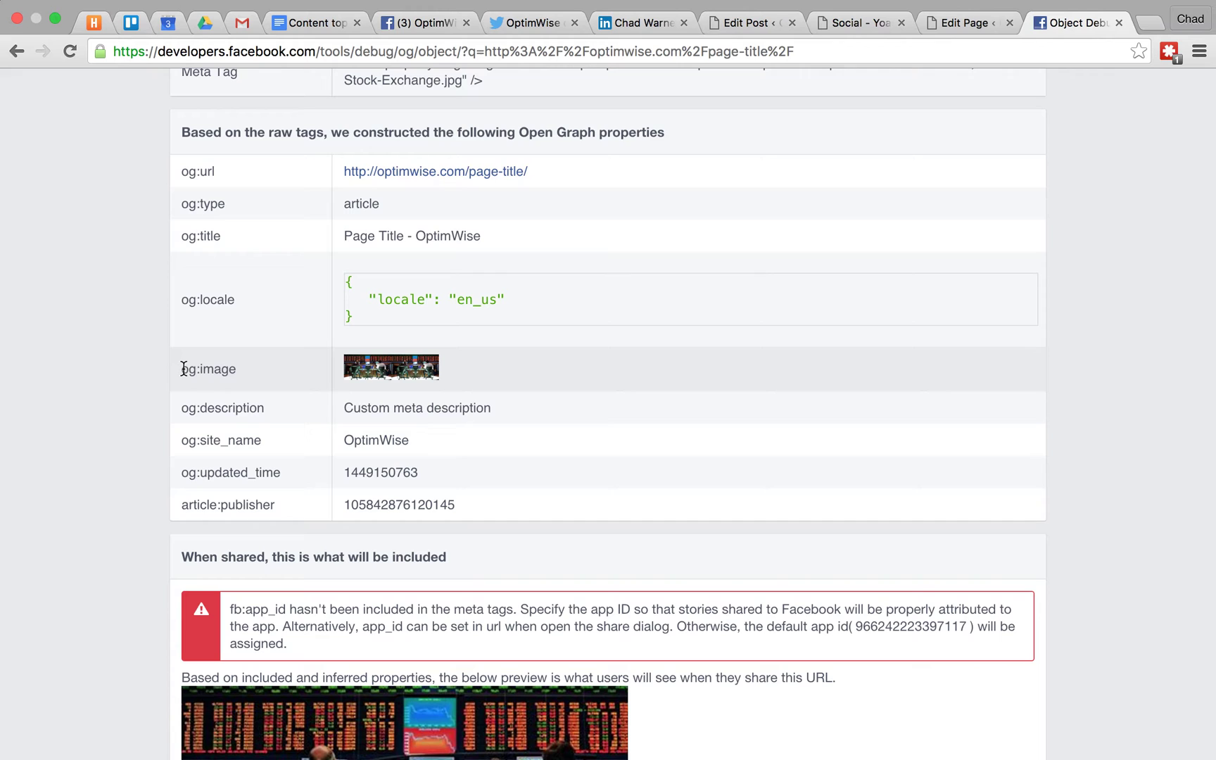
drag(182, 368, 239, 369)
click(240, 368)
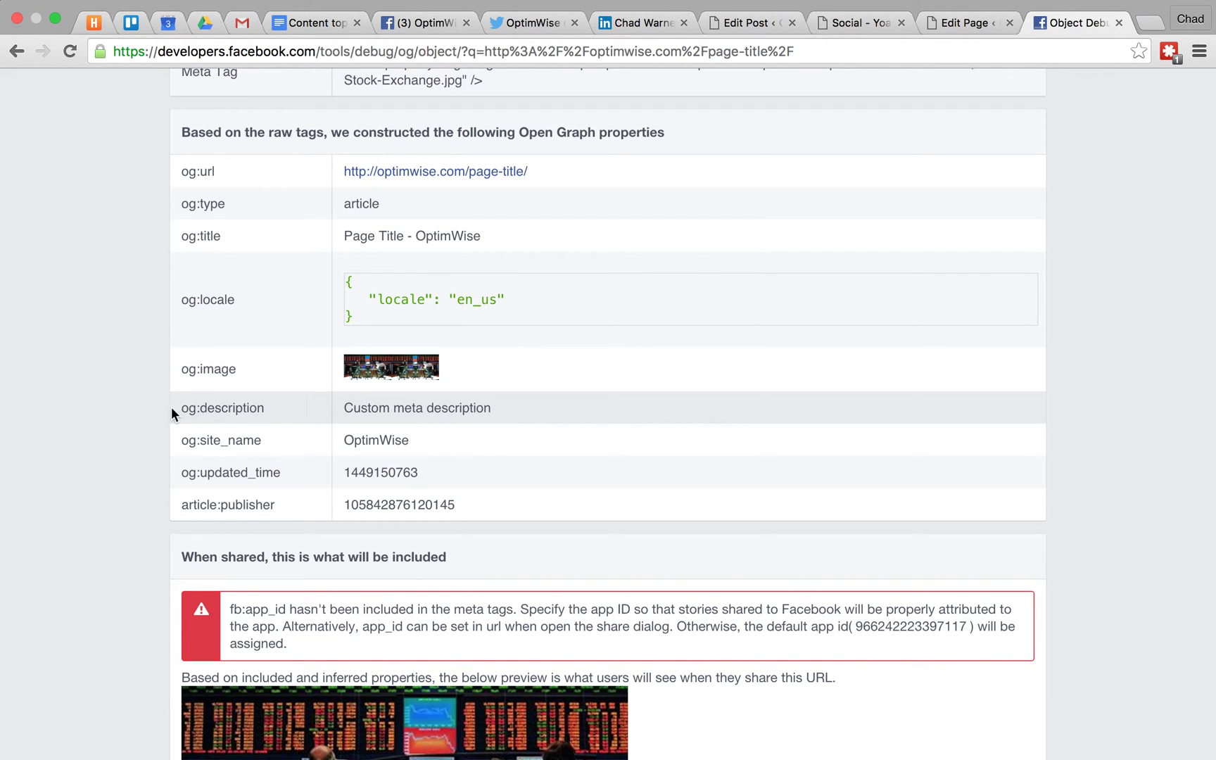
scroll(128, 454, down, 3)
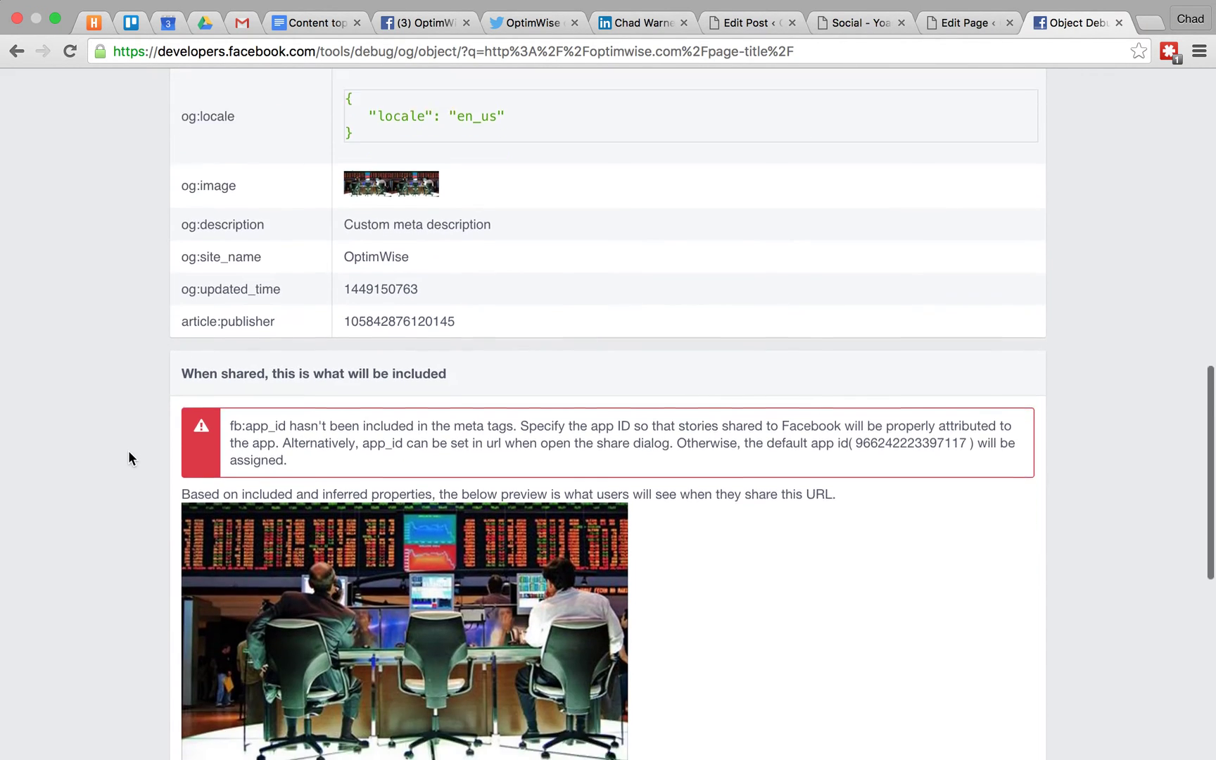
scroll(129, 453, down, 4)
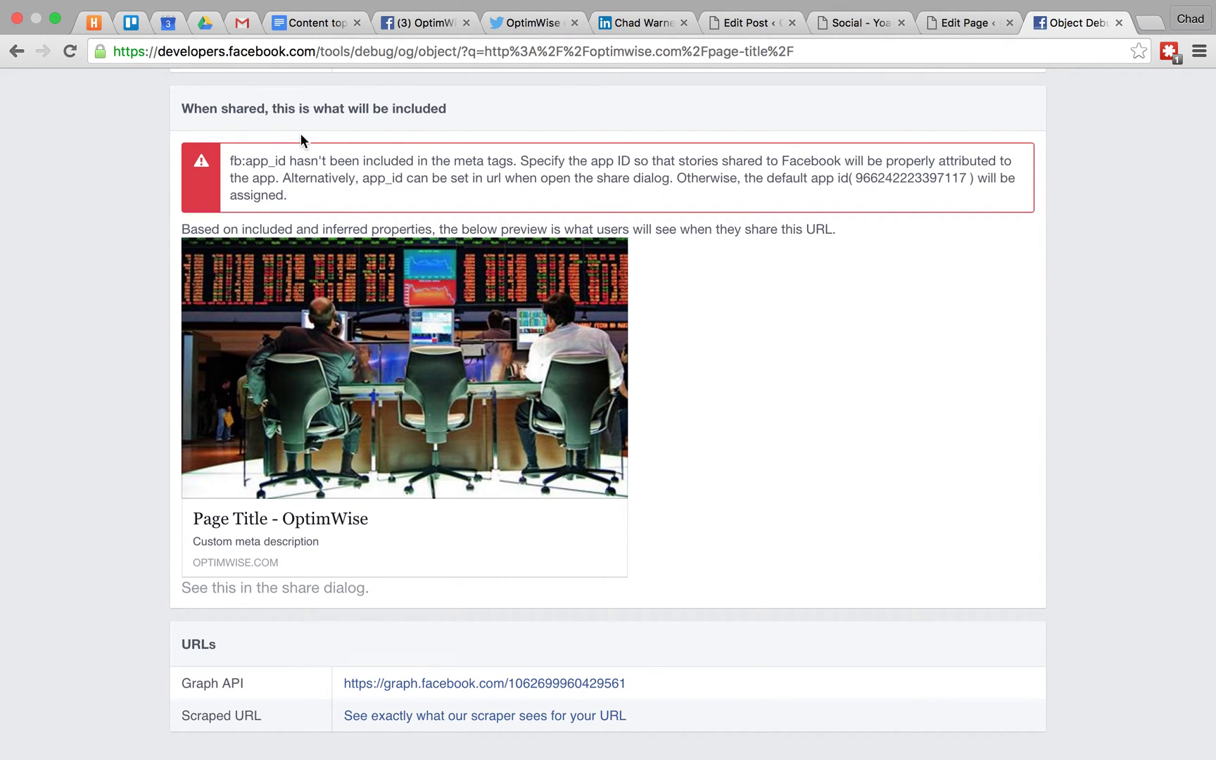
scroll(121, 231, up, 10)
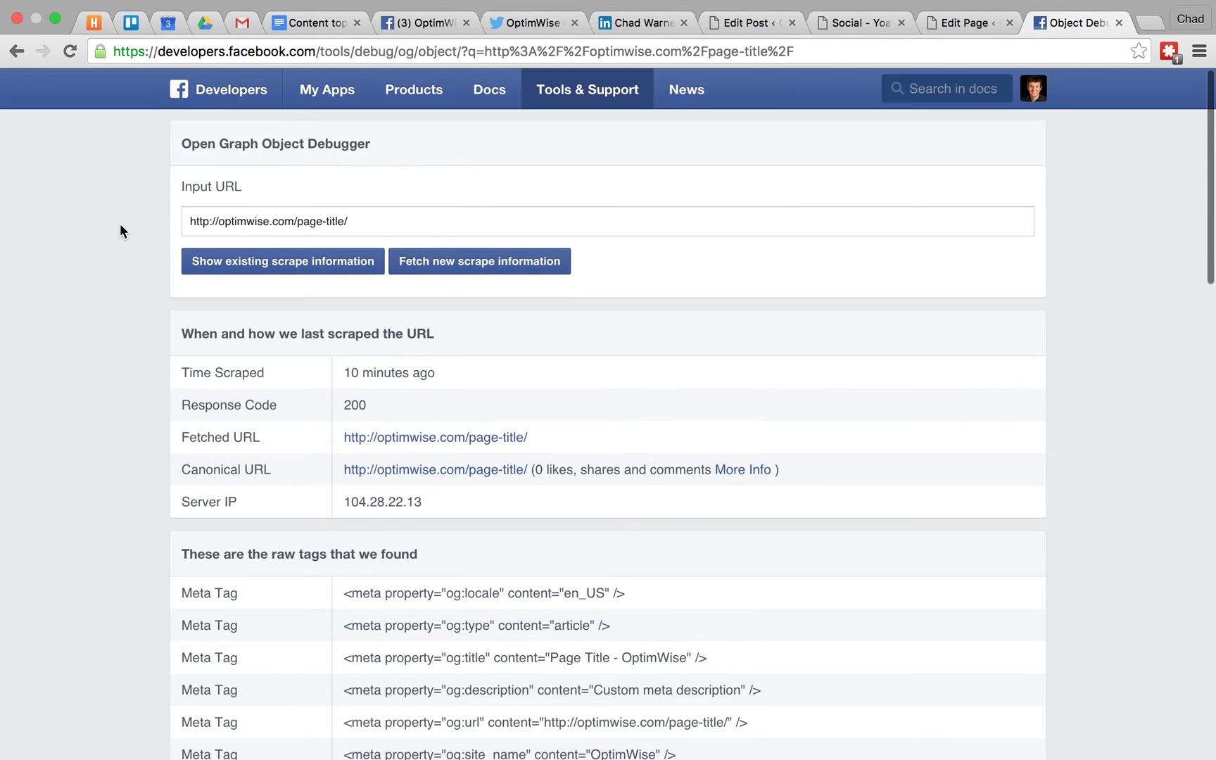
Fetch a new scrape twice until the preview shows the OptimWise logo and 'Page content'
click(473, 270)
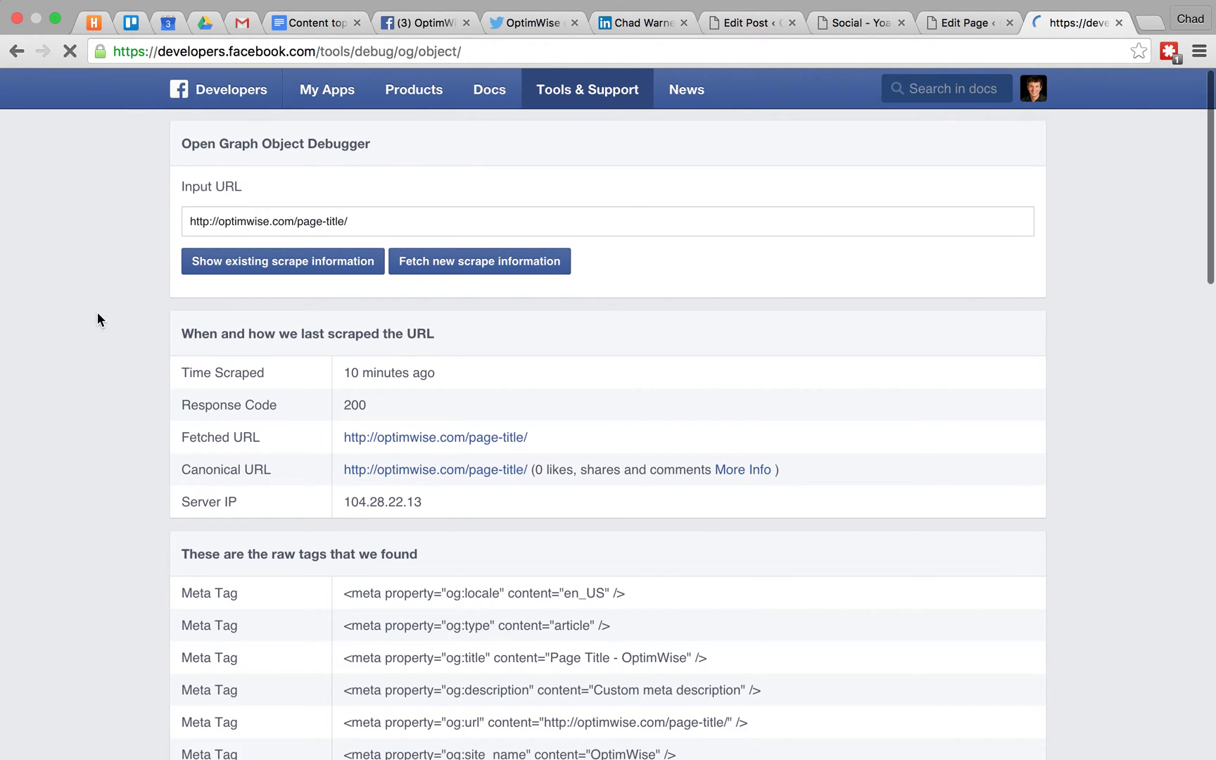
scroll(131, 271, down, 15)
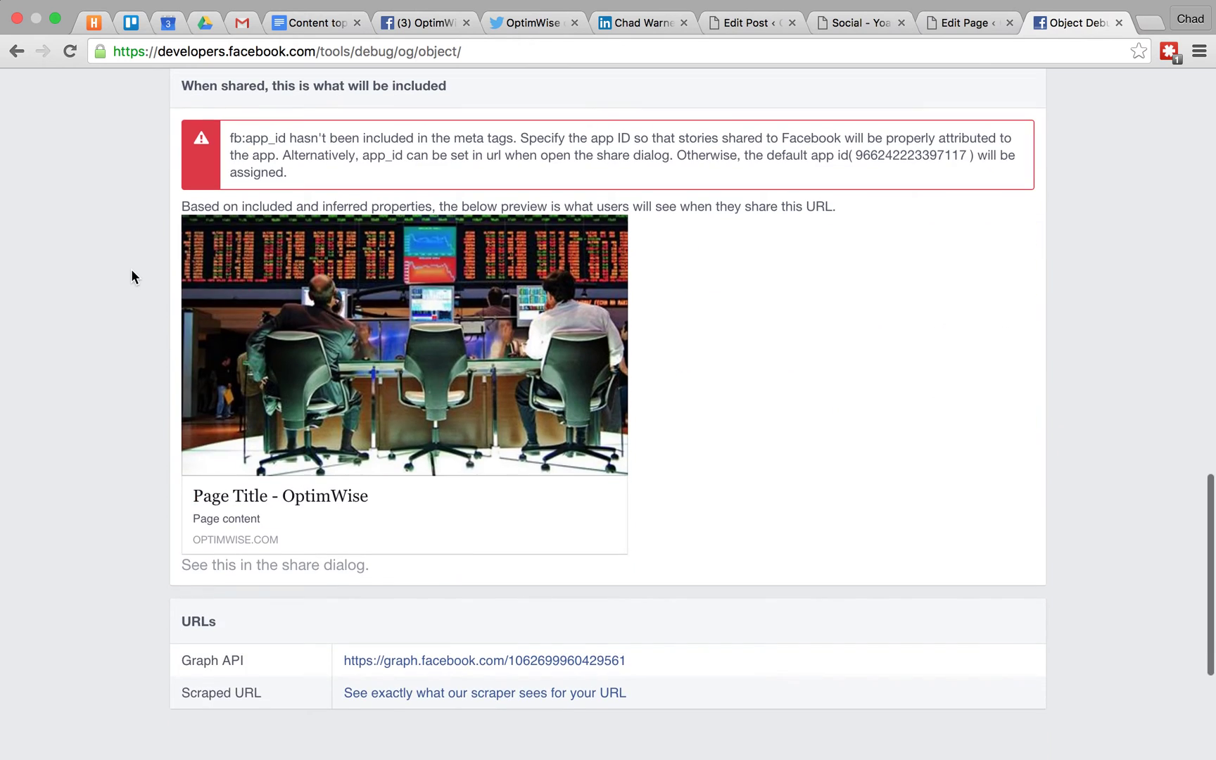
scroll(131, 270, up, 15)
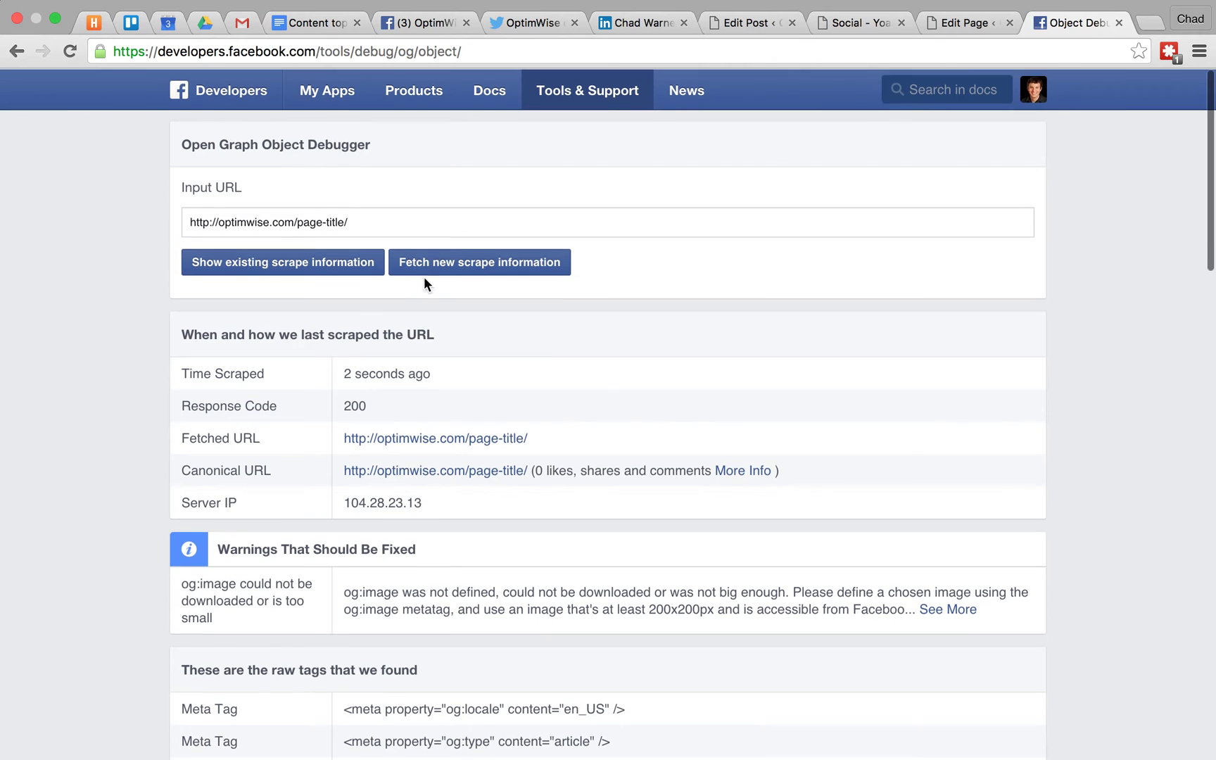
click(463, 258)
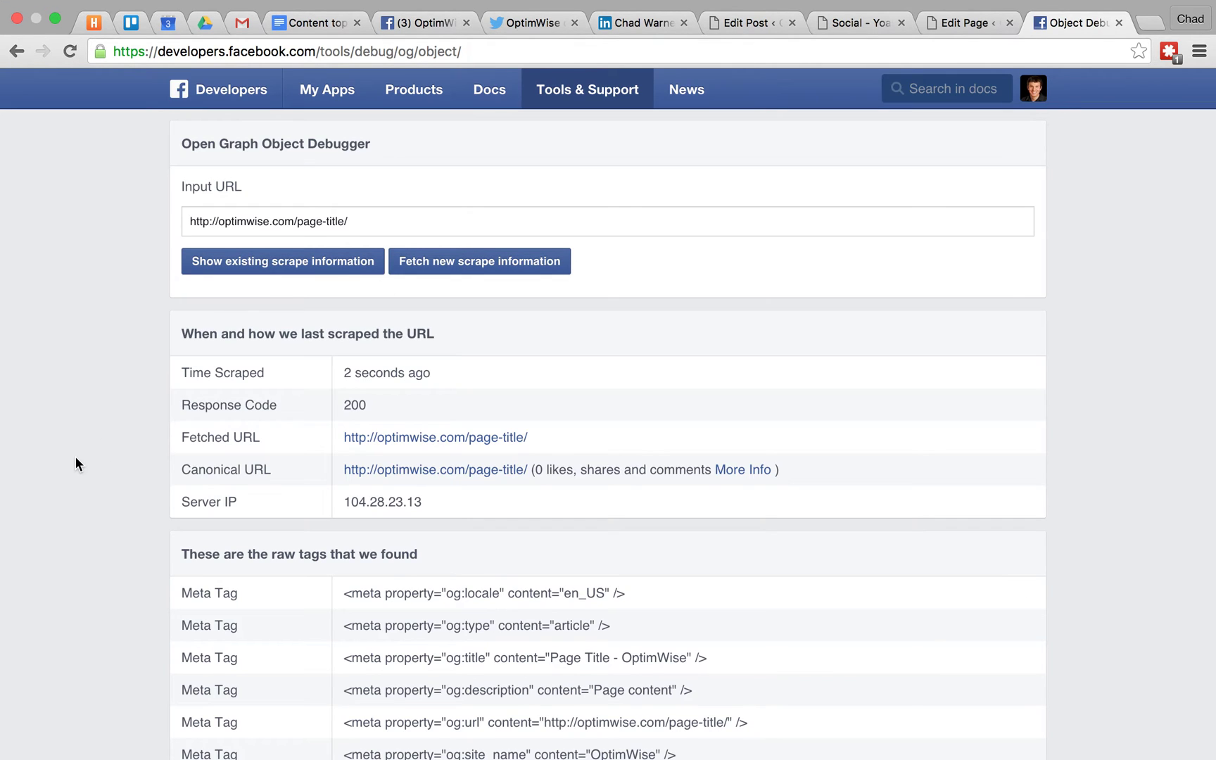
scroll(76, 462, down, 10)
scroll(76, 461, down, 5)
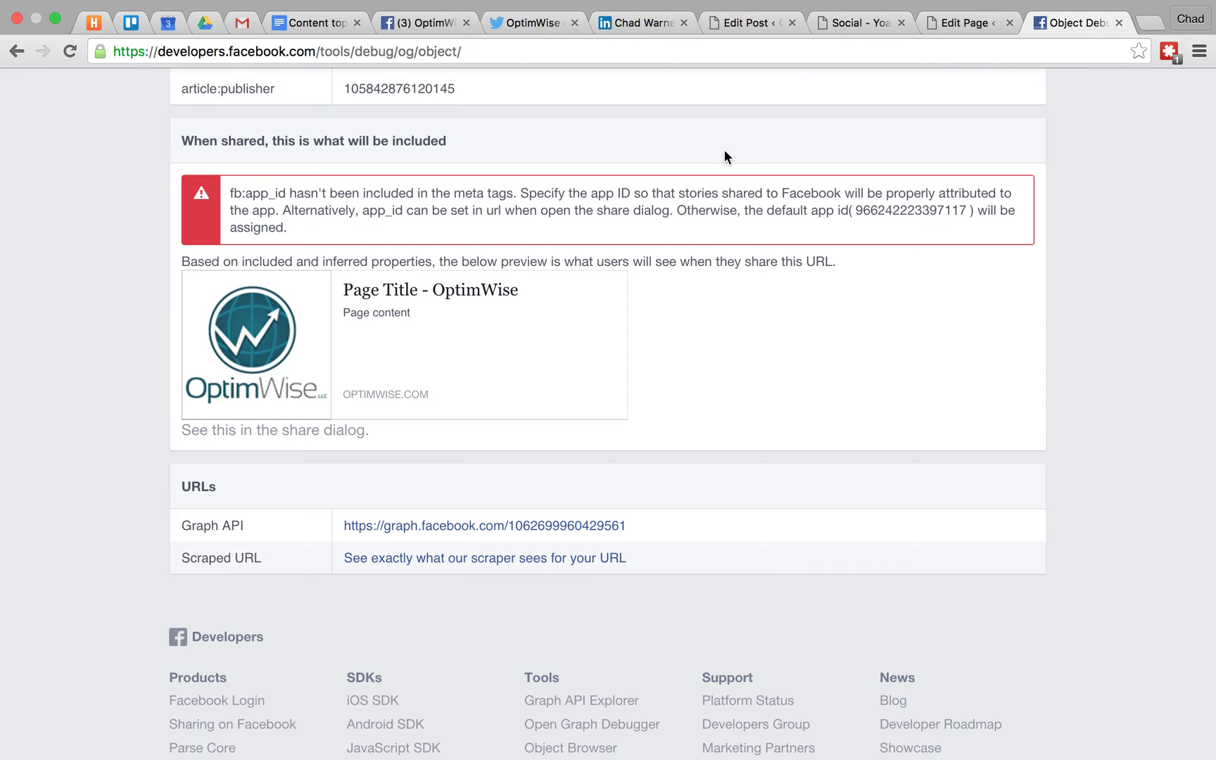
click(859, 21)
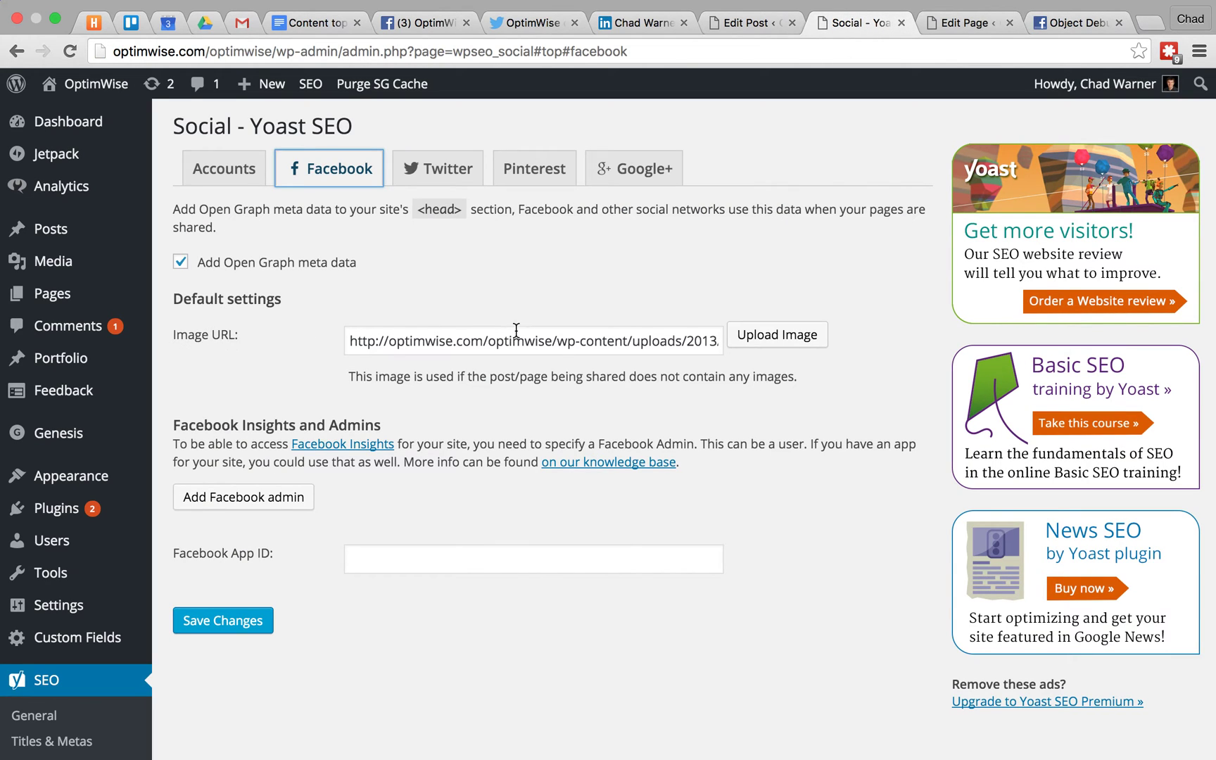
Check the Yoast default image address and the test page's editor, then return to the debugger
click(712, 344)
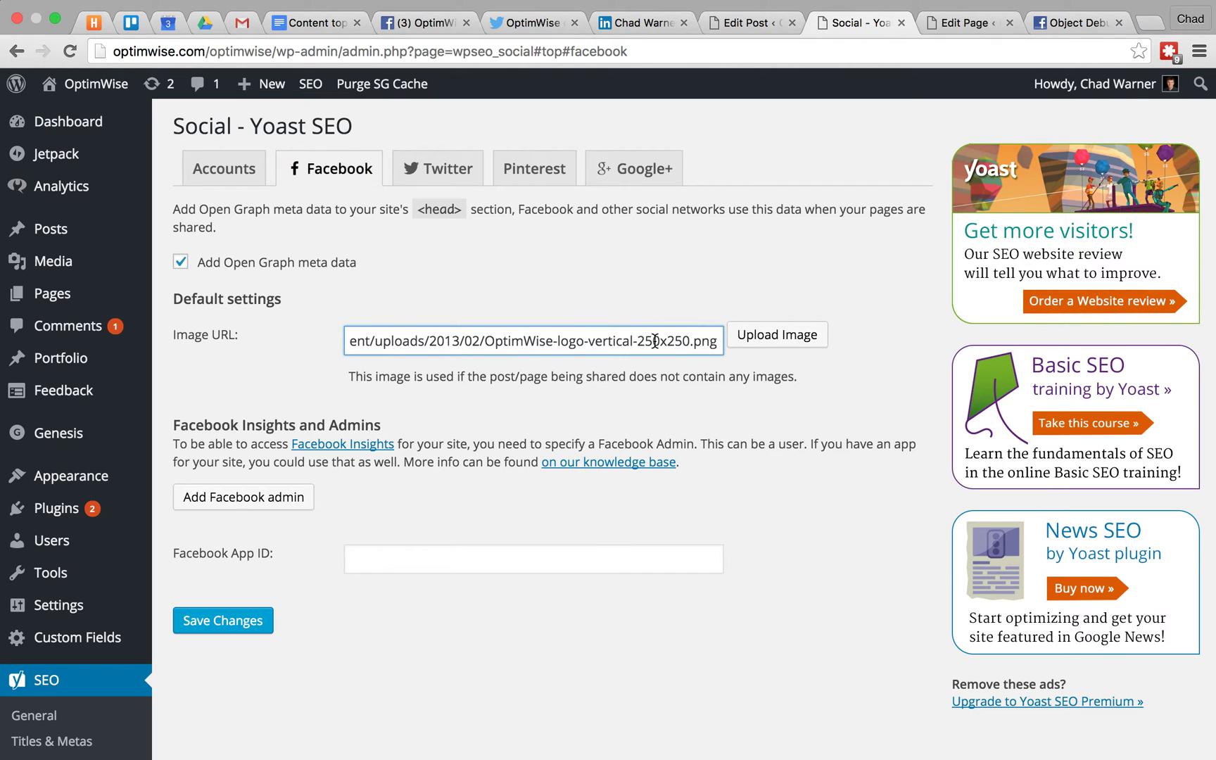
click(951, 22)
scroll(920, 383, down, 5)
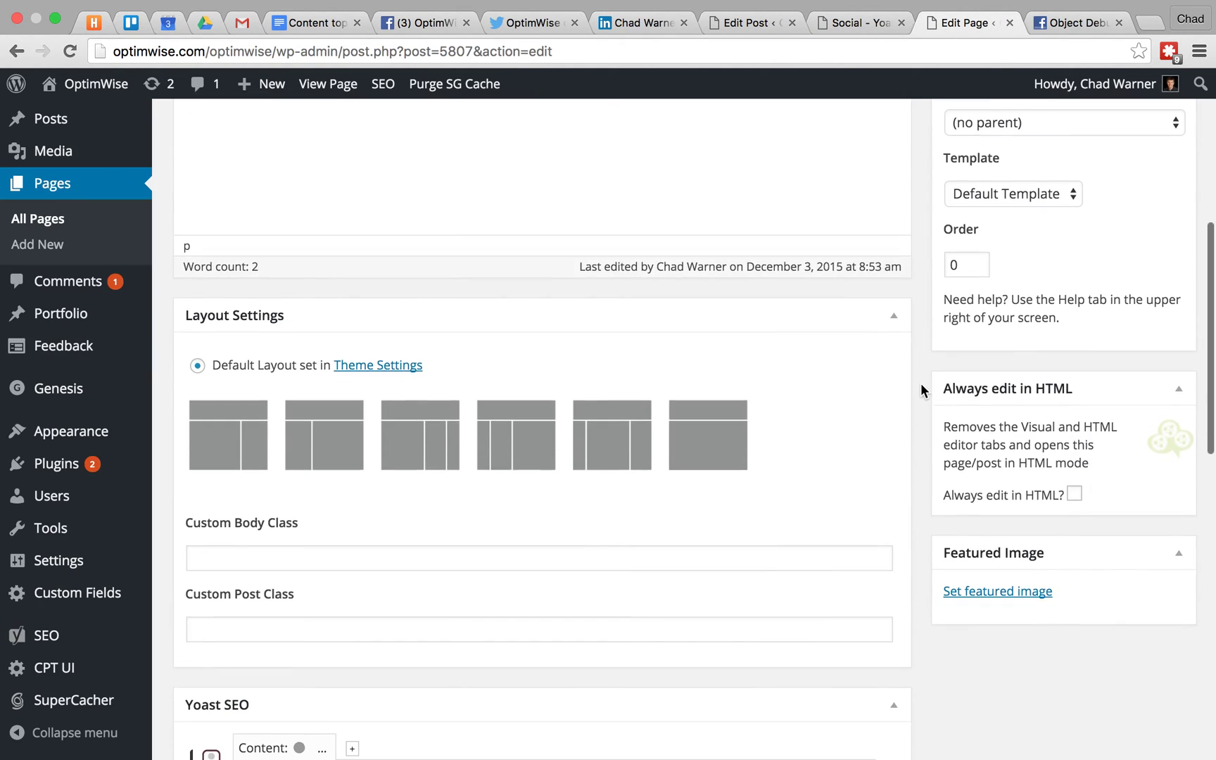
right_click(920, 382)
click(978, 650)
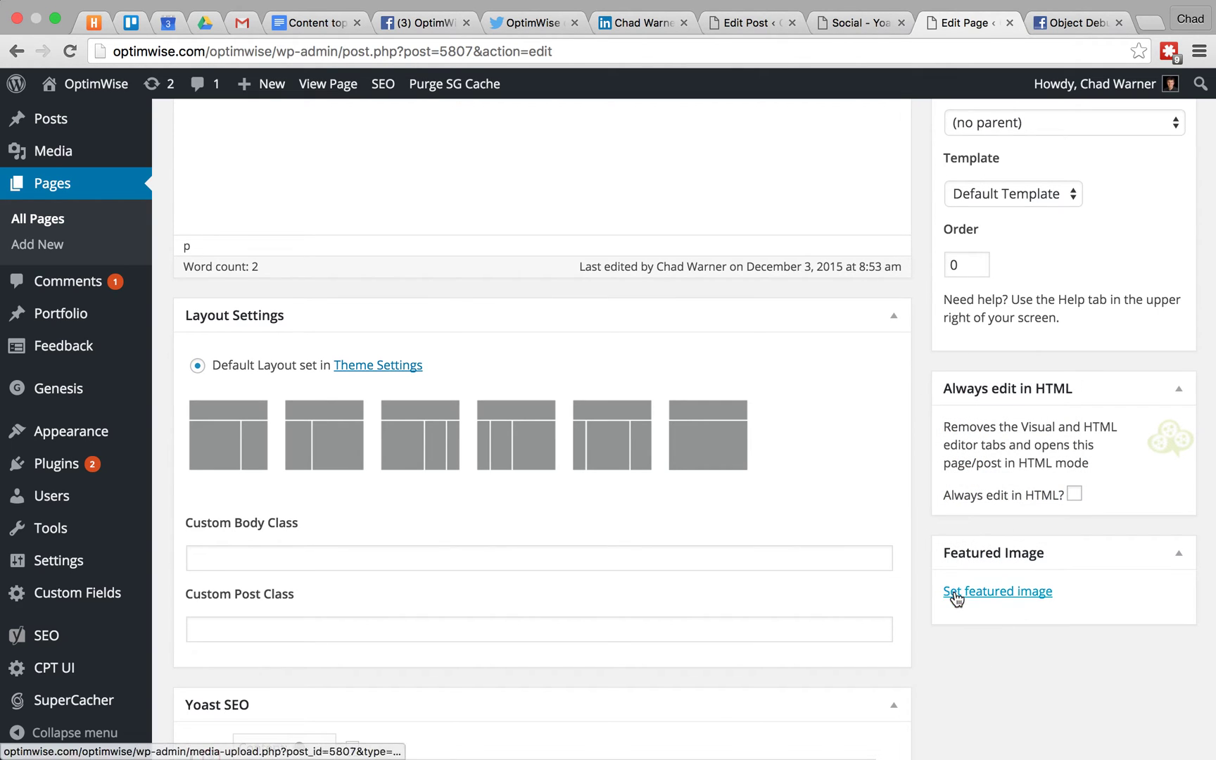
click(1042, 19)
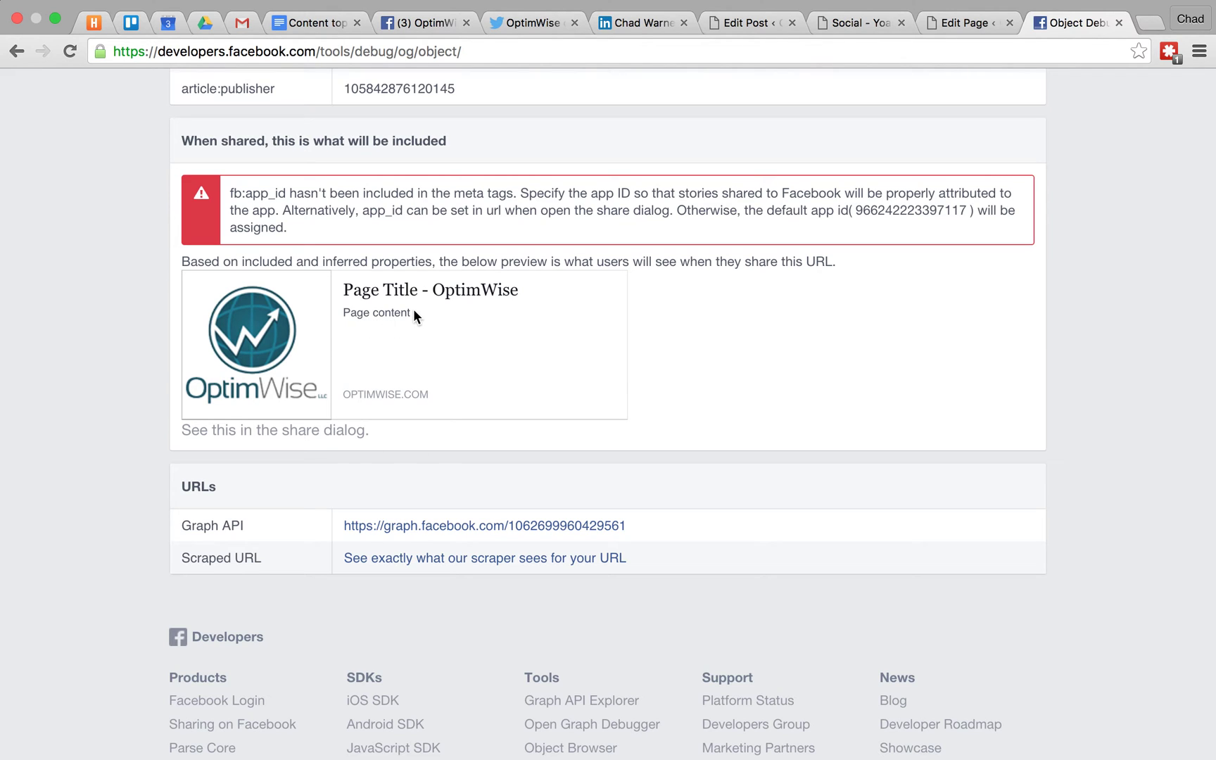
Compare the test page's editor with the debugger's current share preview
click(957, 23)
scroll(548, 336, up, 8)
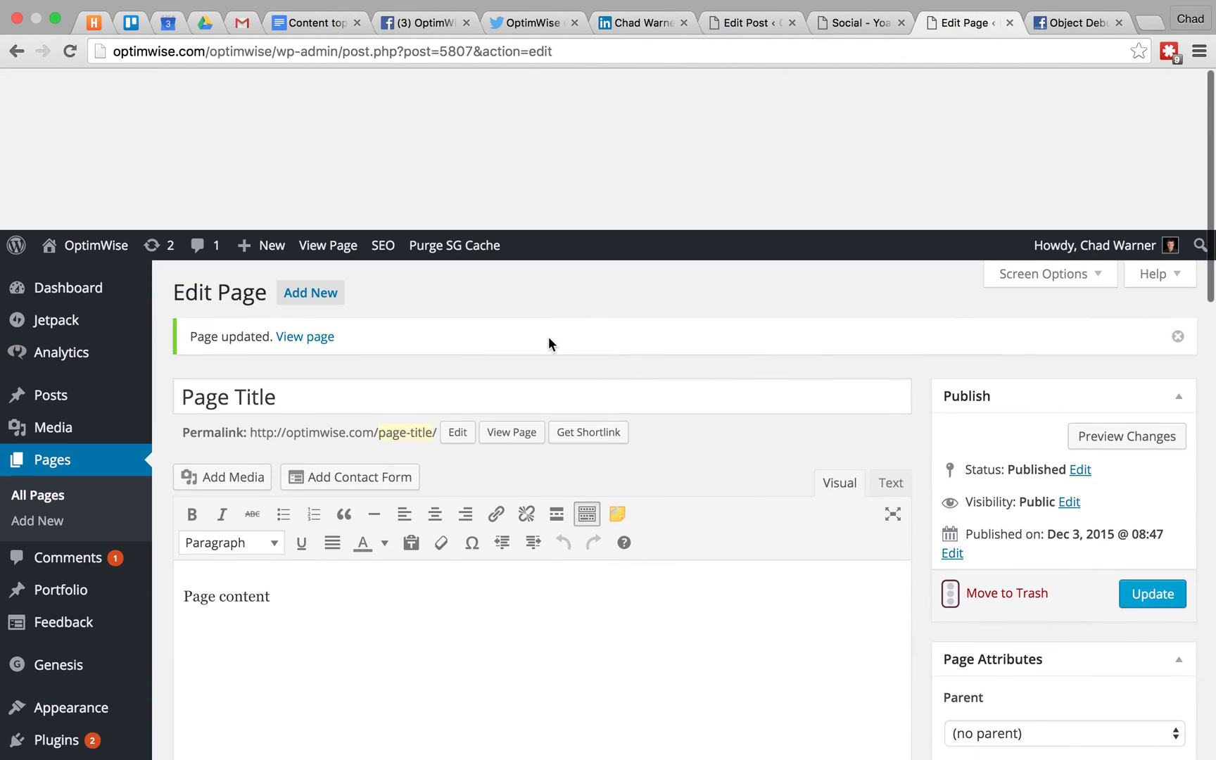
scroll(548, 336, down, 5)
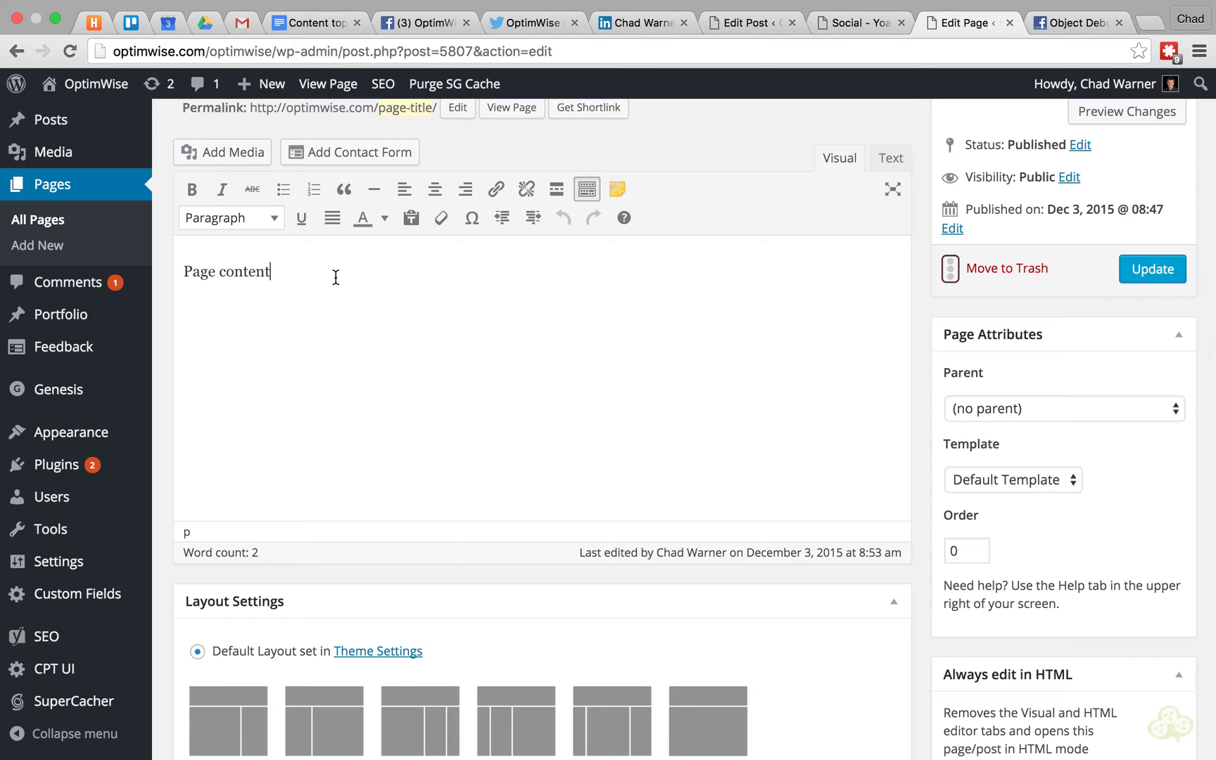
click(1068, 21)
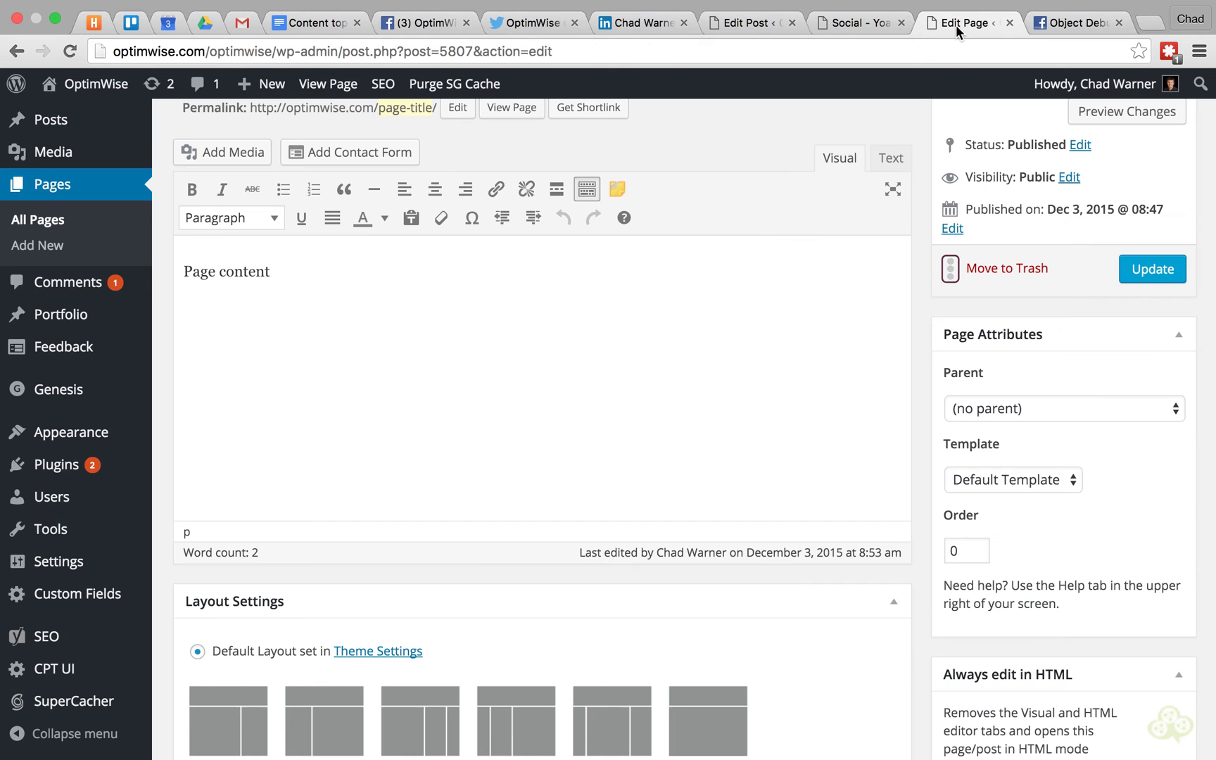
click(955, 25)
scroll(925, 337, down, 15)
scroll(432, 313, up, 2)
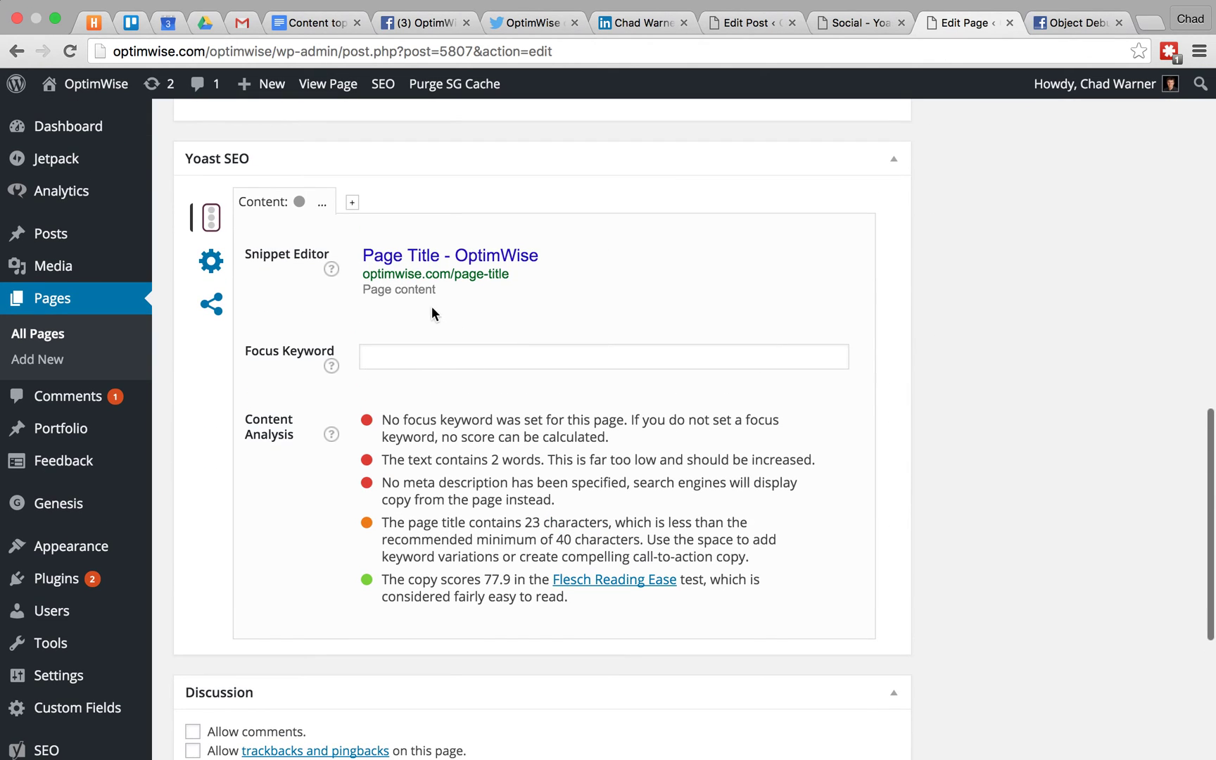
Set the page's meta description to 'This is the best page ever!'
click(416, 291)
text(This is)
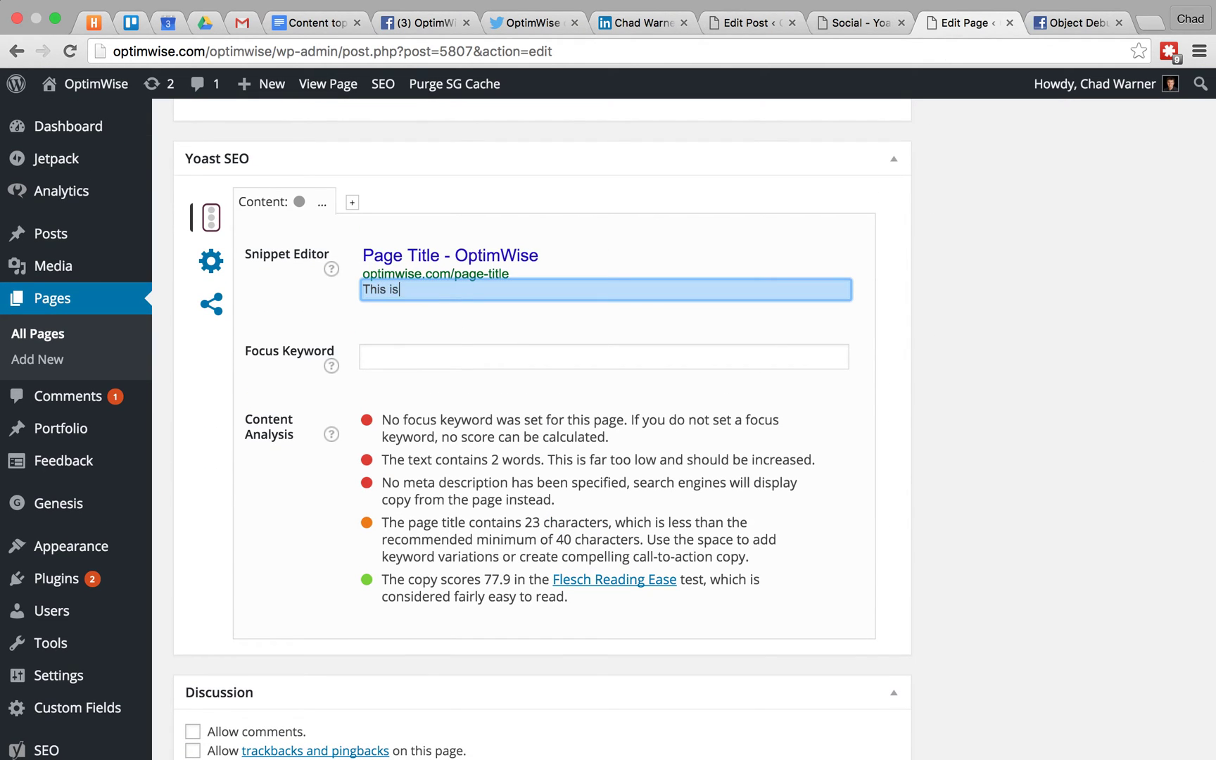
text( the best page ever!)
click(984, 308)
scroll(984, 307, up, 5)
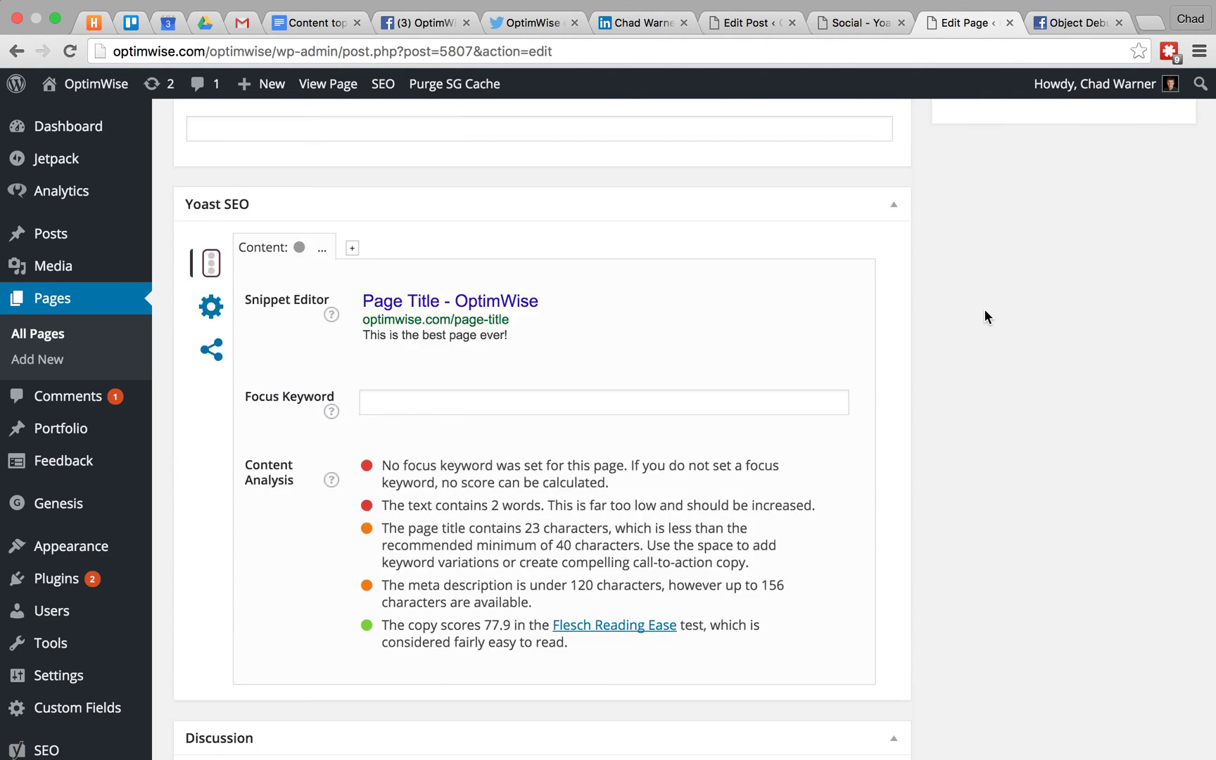
Make the São Paulo Stock Exchange photo the featured image and update the page
click(992, 327)
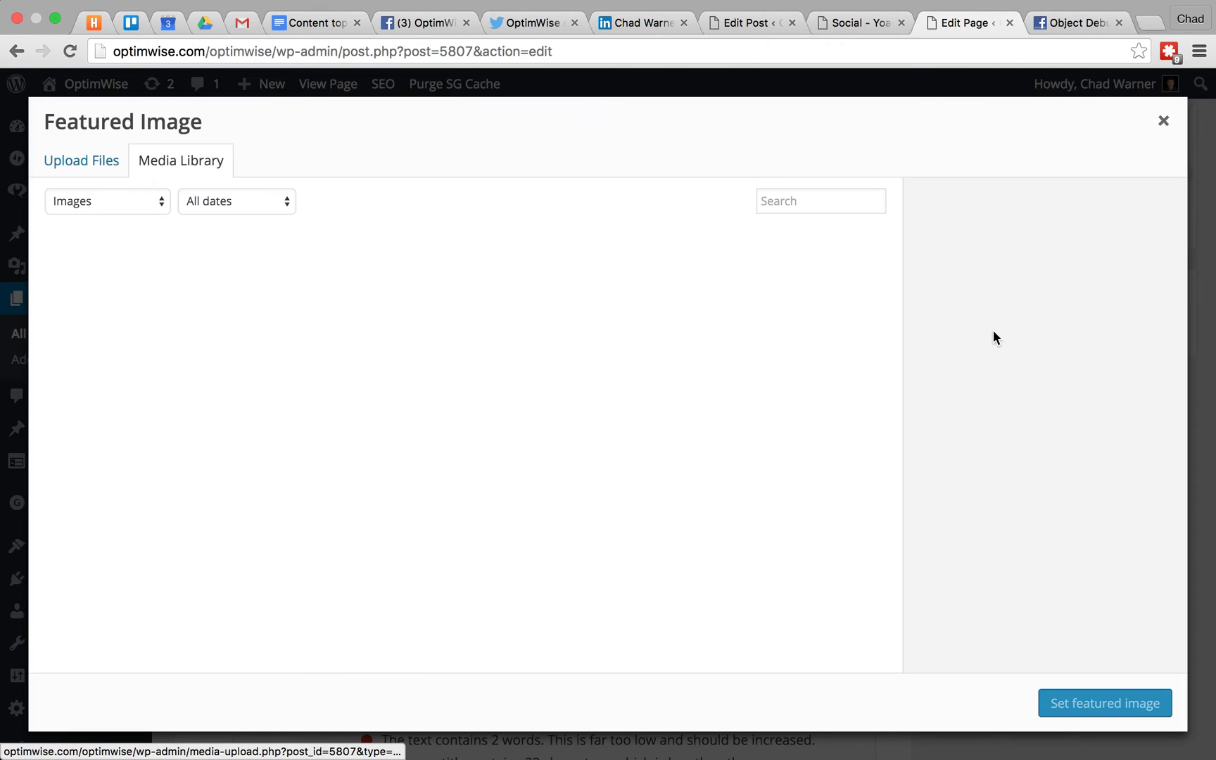
click(817, 270)
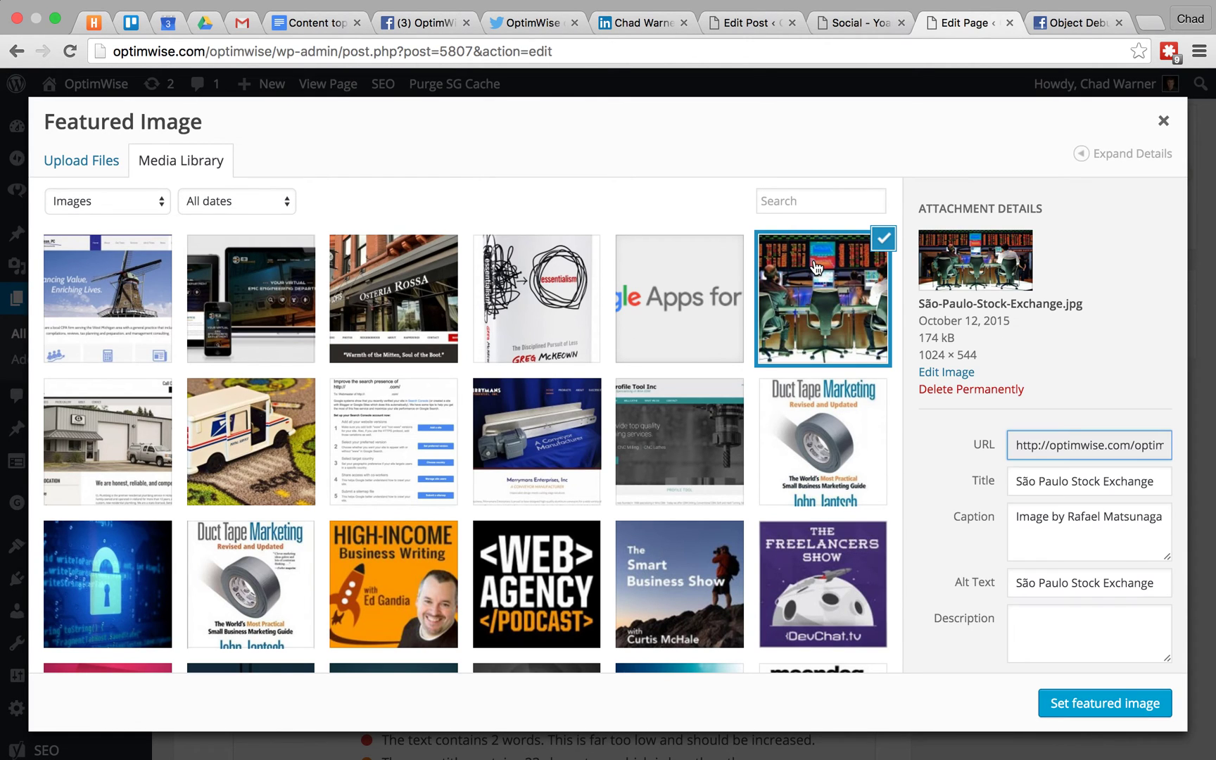
click(1105, 703)
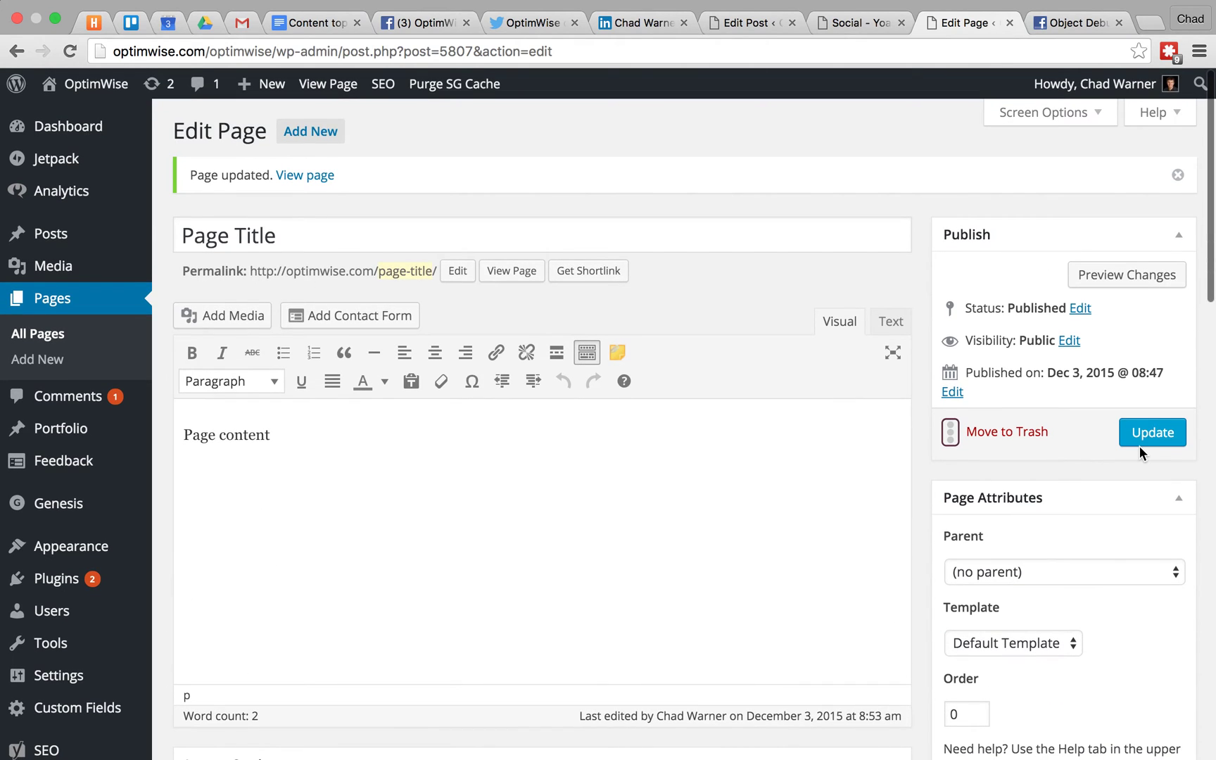
click(1143, 440)
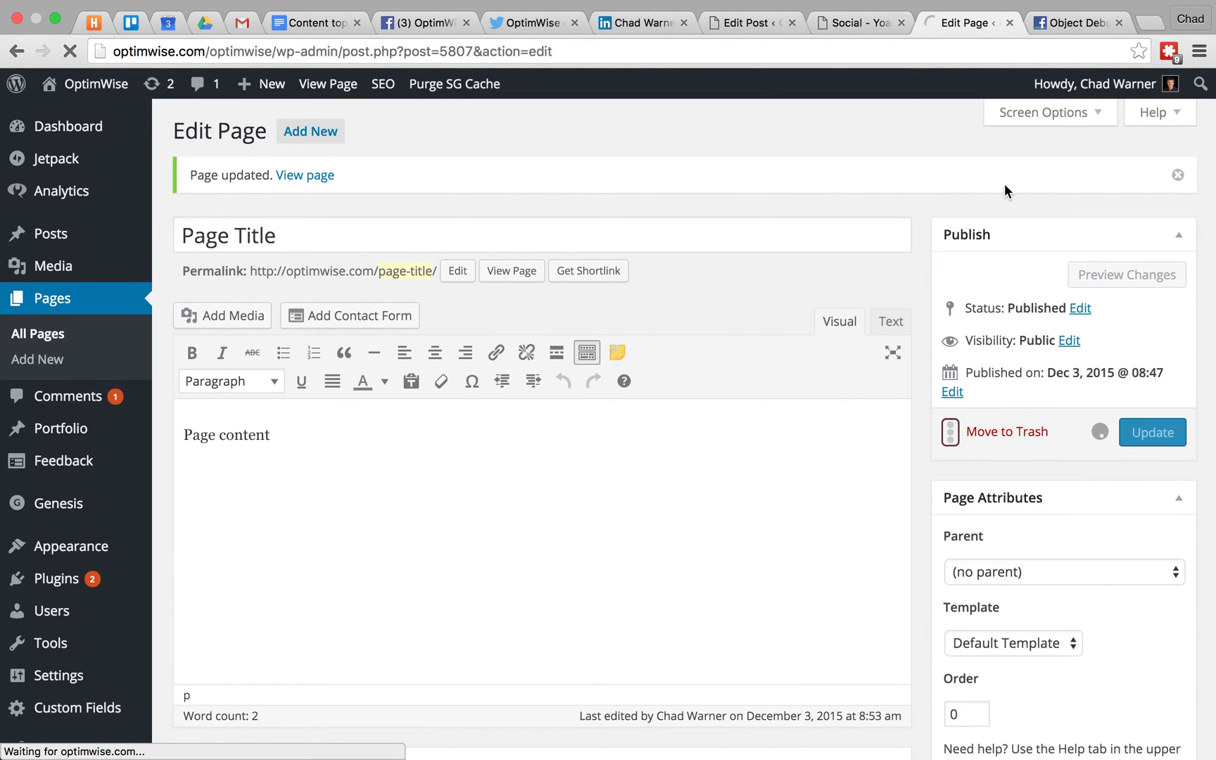
Fetch a new scrape and confirm the preview shows the stock-exchange photo and 'This is the best page ever!'
click(1074, 26)
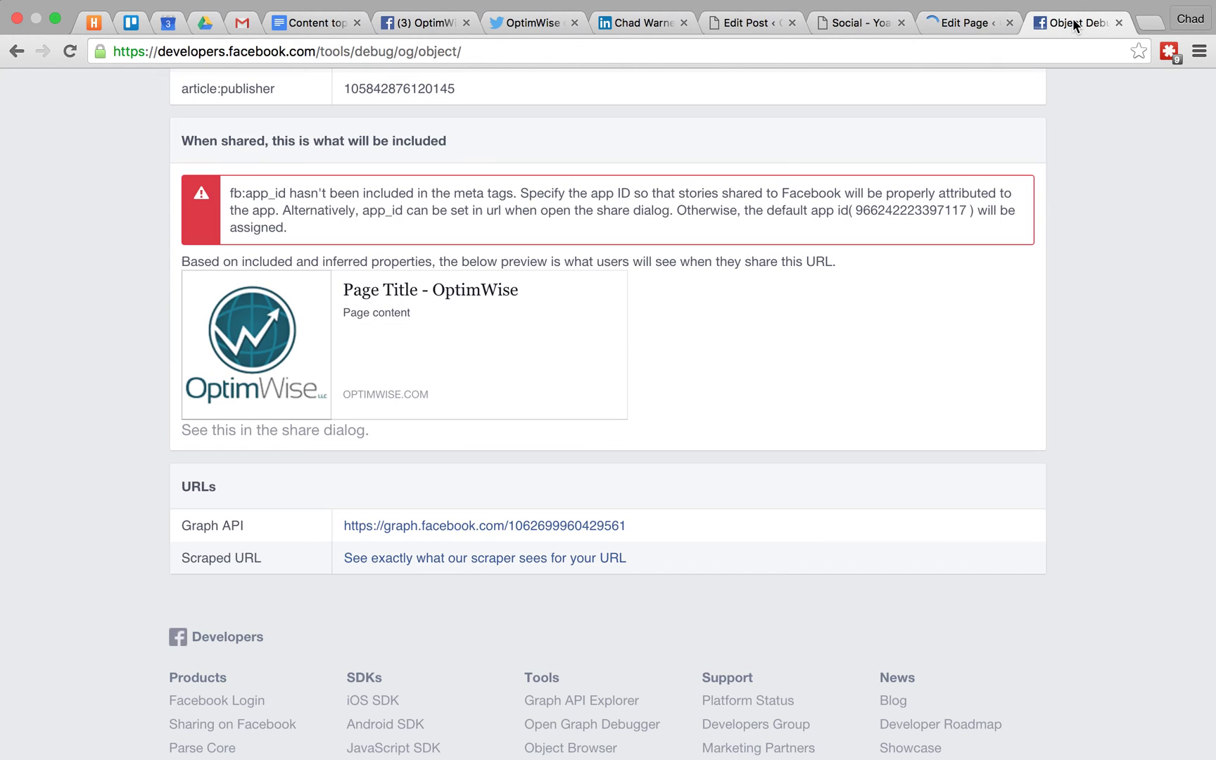
scroll(1061, 282, up, 15)
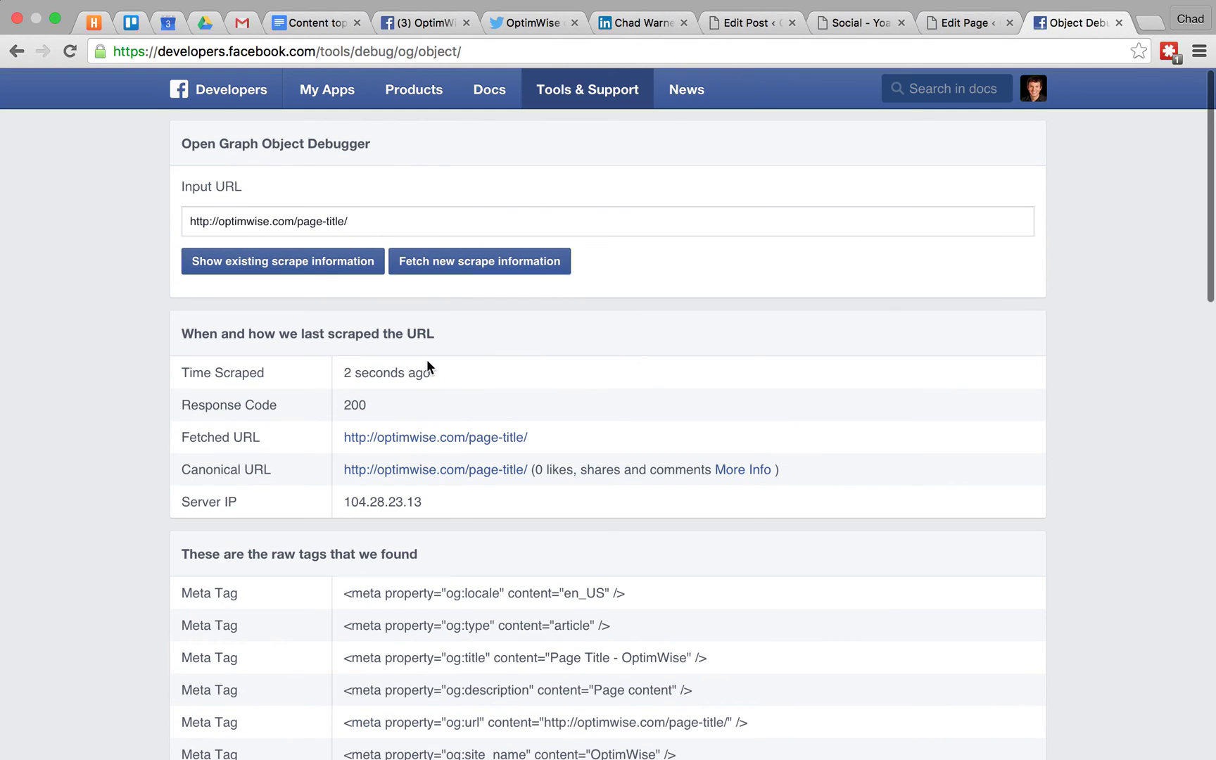
click(415, 214)
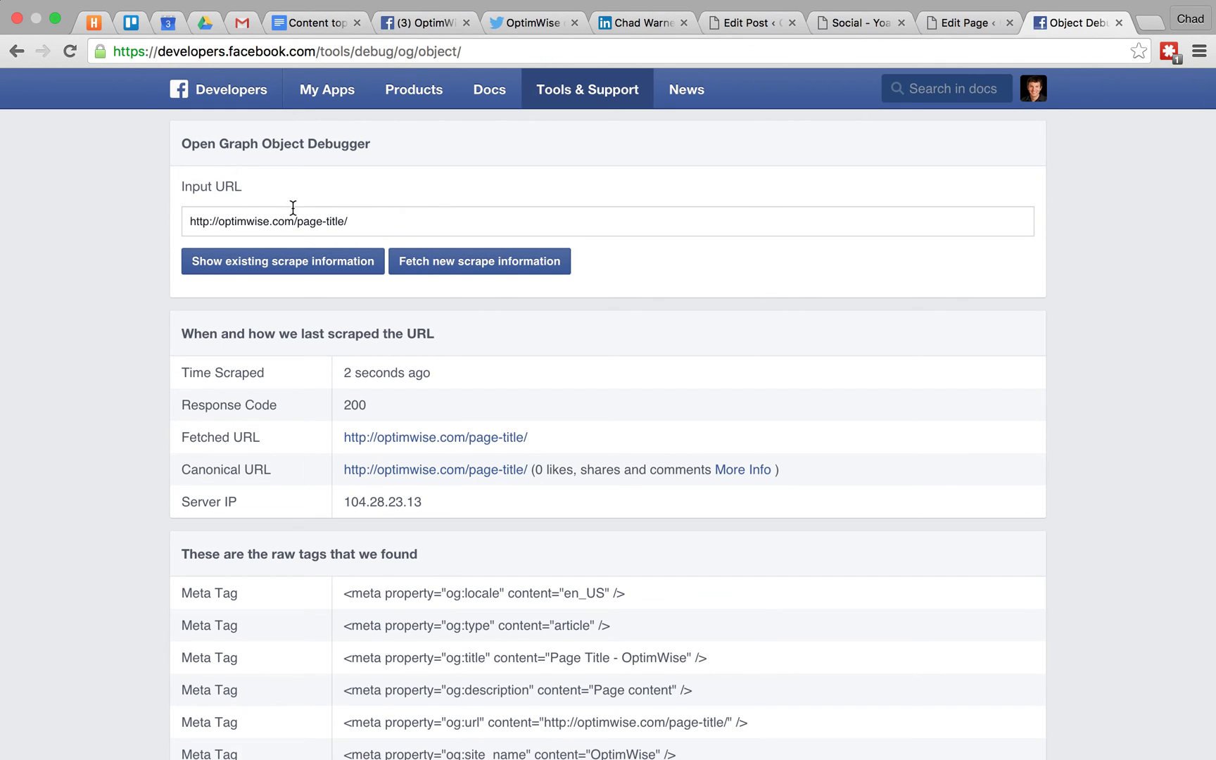
click(500, 273)
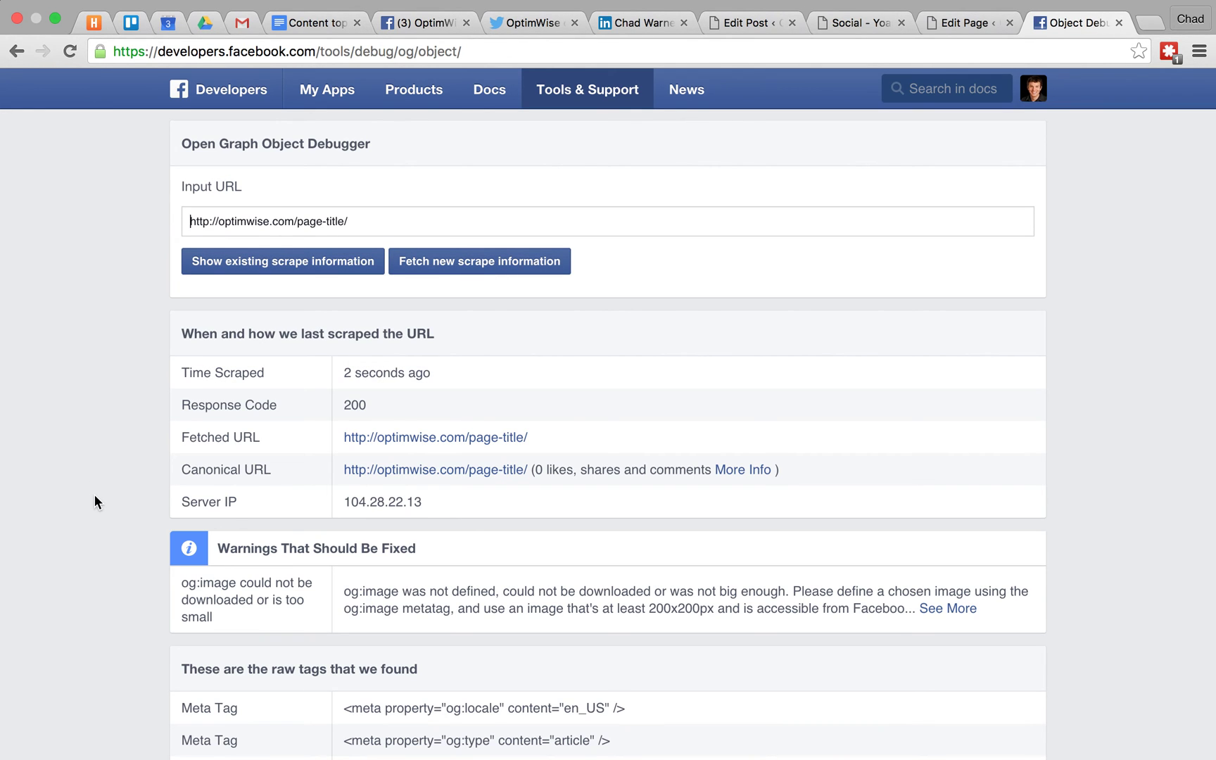
scroll(94, 494, down, 12)
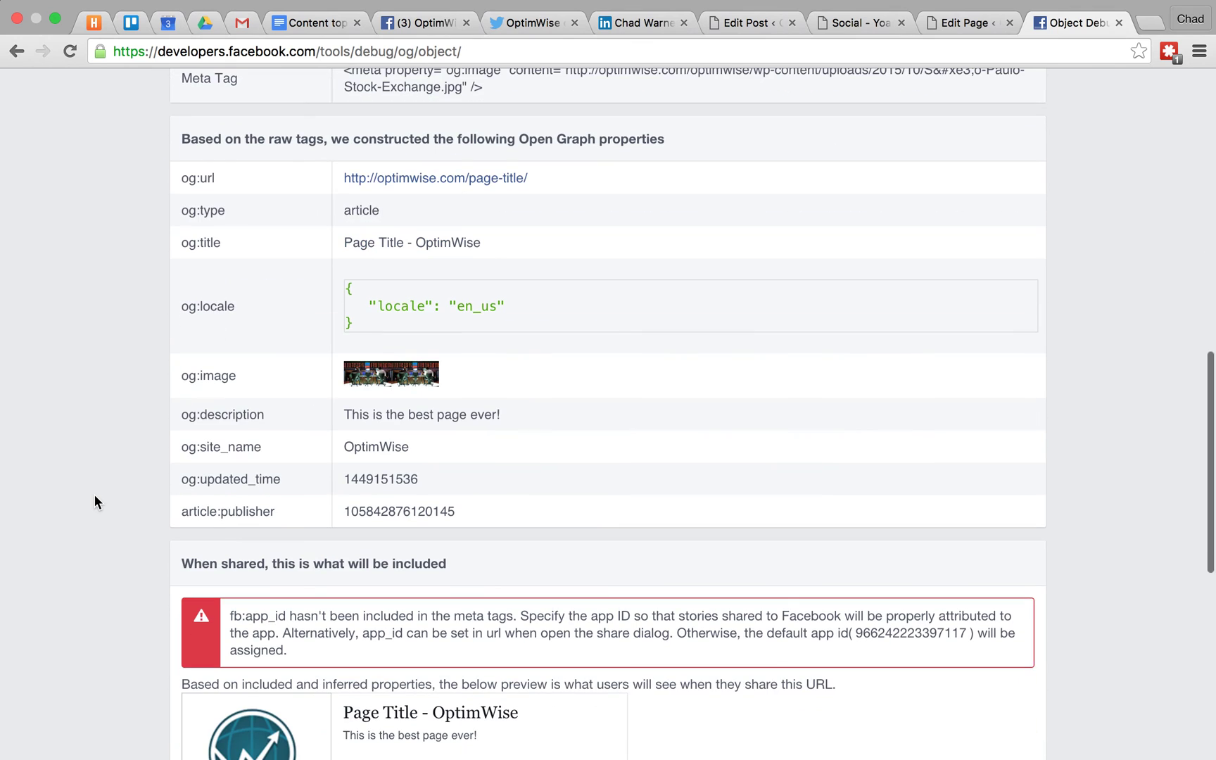
scroll(94, 499, down, 2)
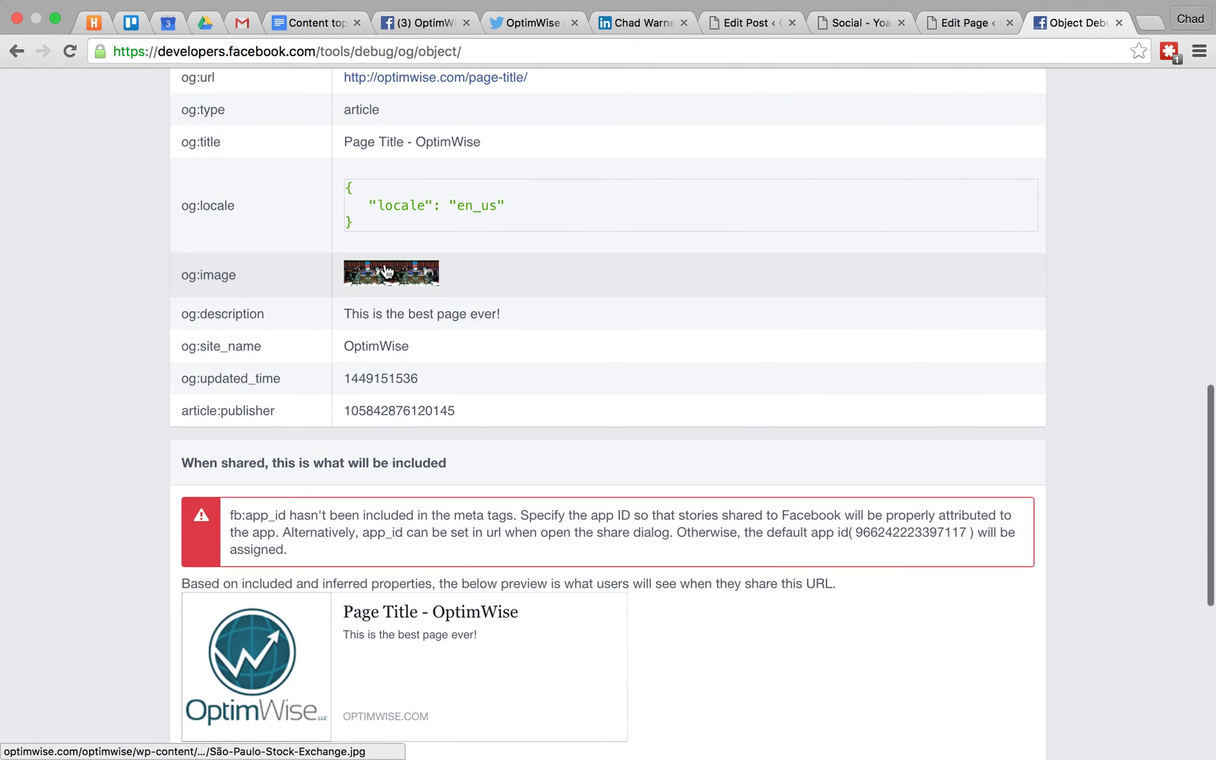
scroll(161, 602, up, 15)
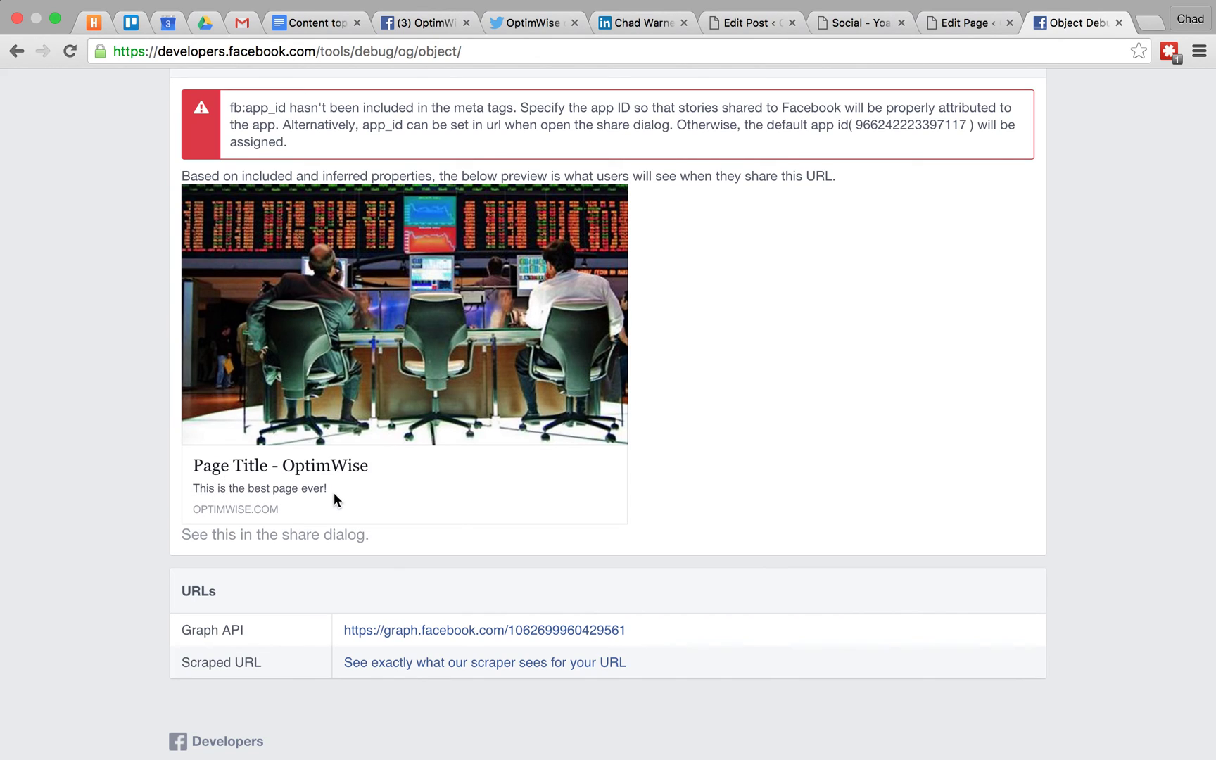
click(252, 536)
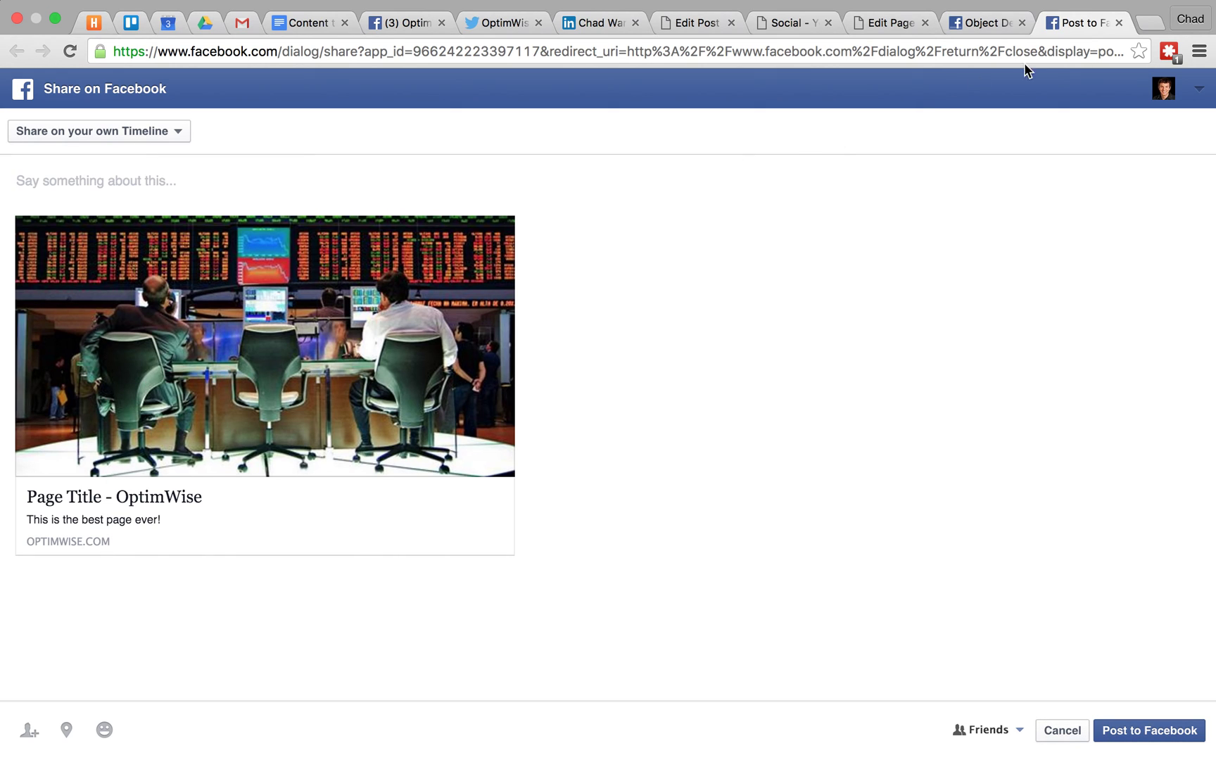
click(1117, 22)
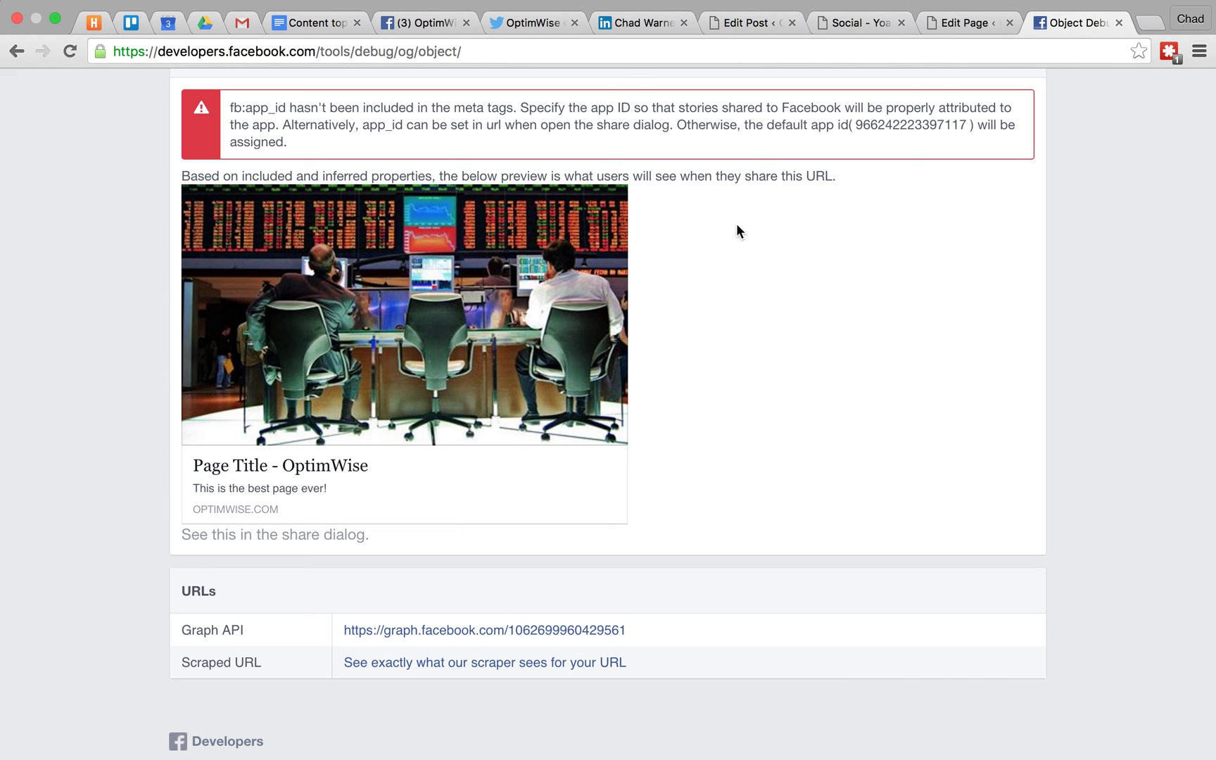
scroll(687, 272, up, 15)
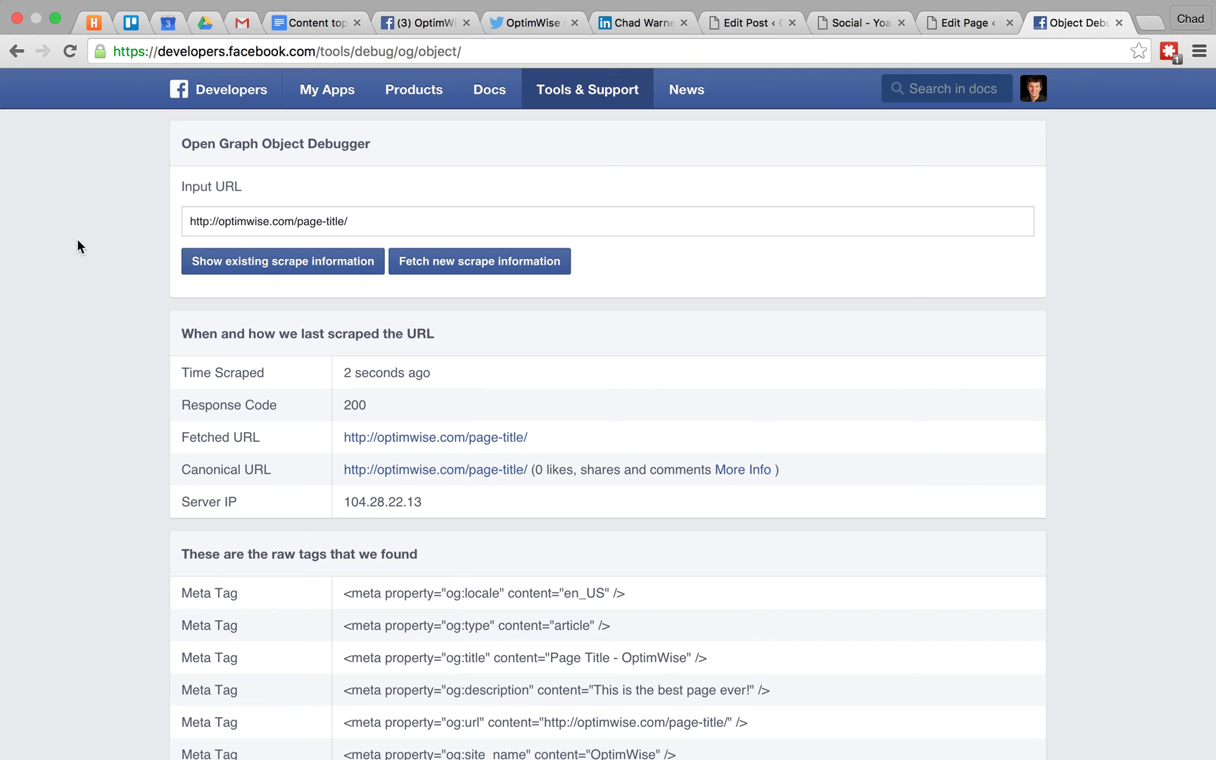
scroll(106, 395, down, 5)
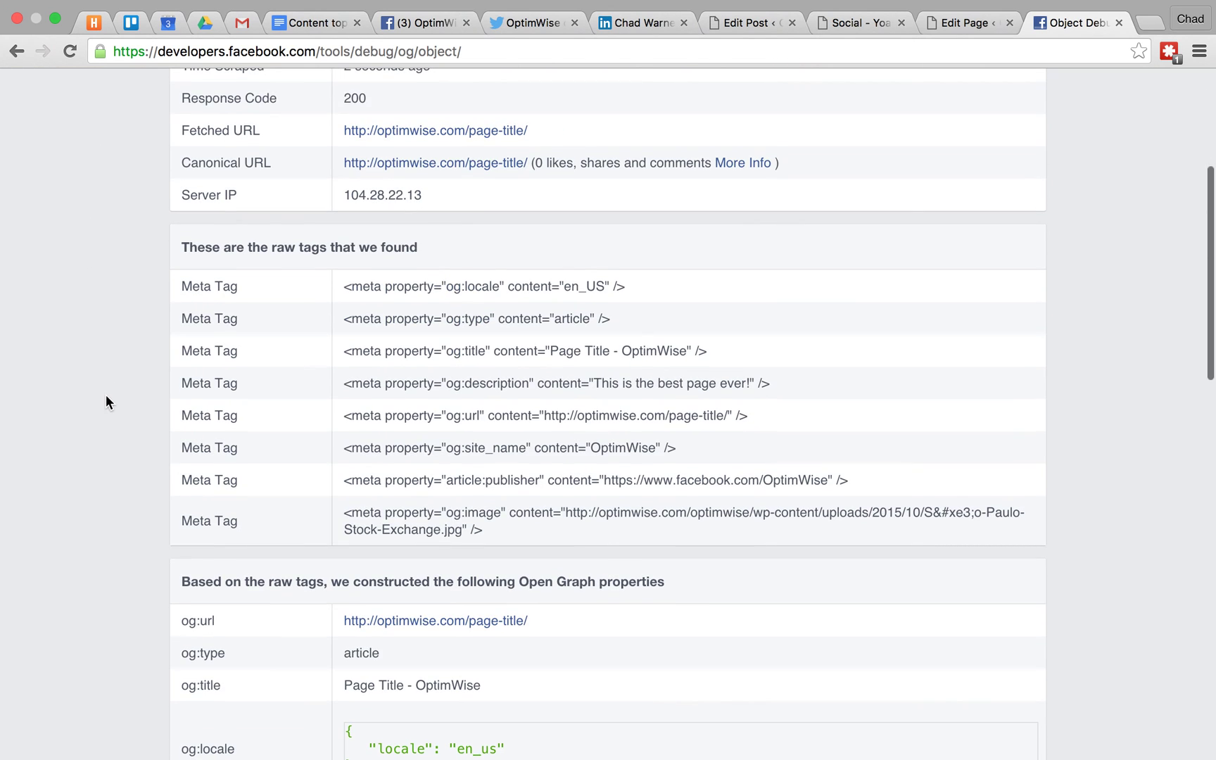
Review the site-wide Yoast social settings and the test page's Facebook title, description and image overrides
click(869, 29)
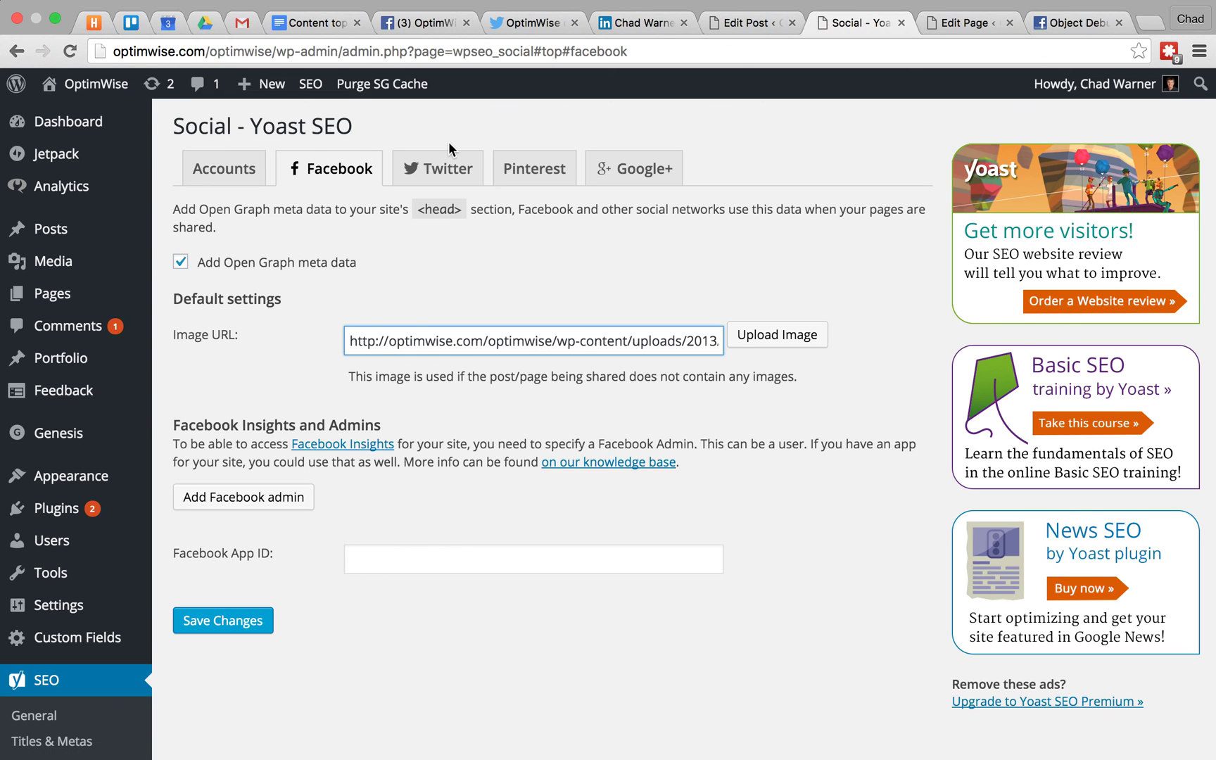
click(982, 27)
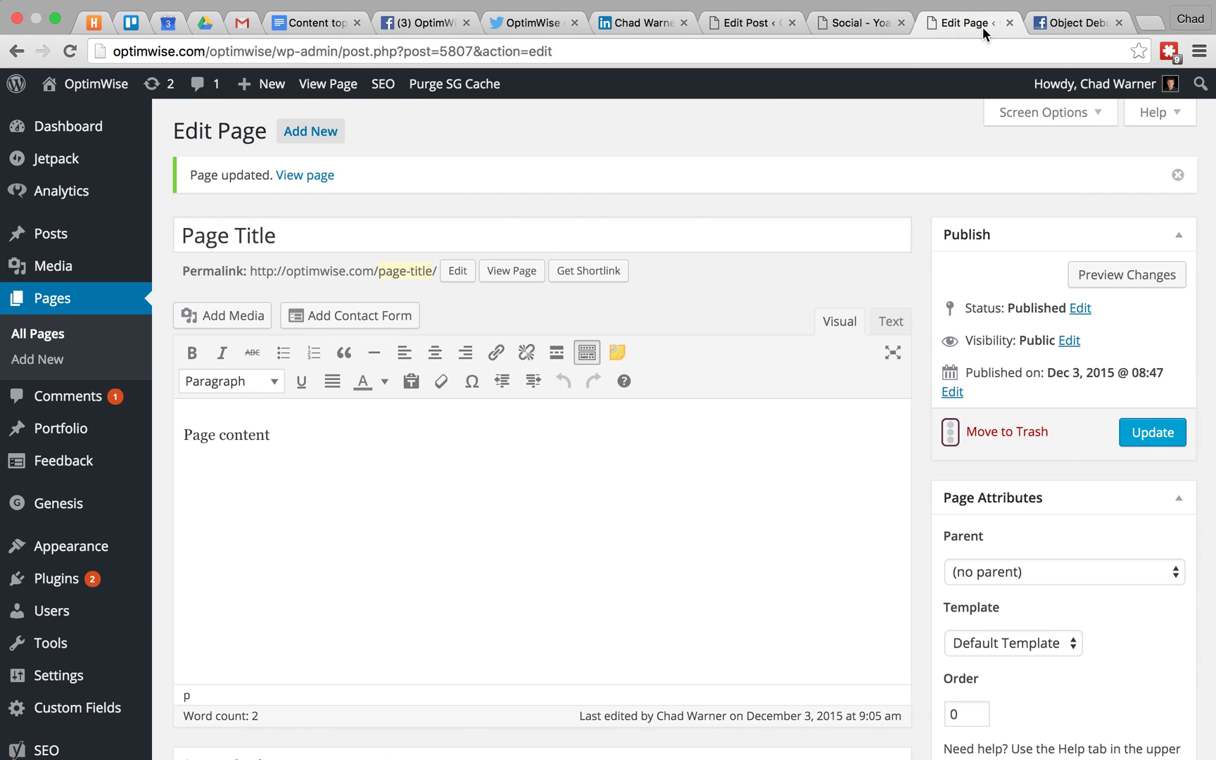
scroll(923, 447, down, 10)
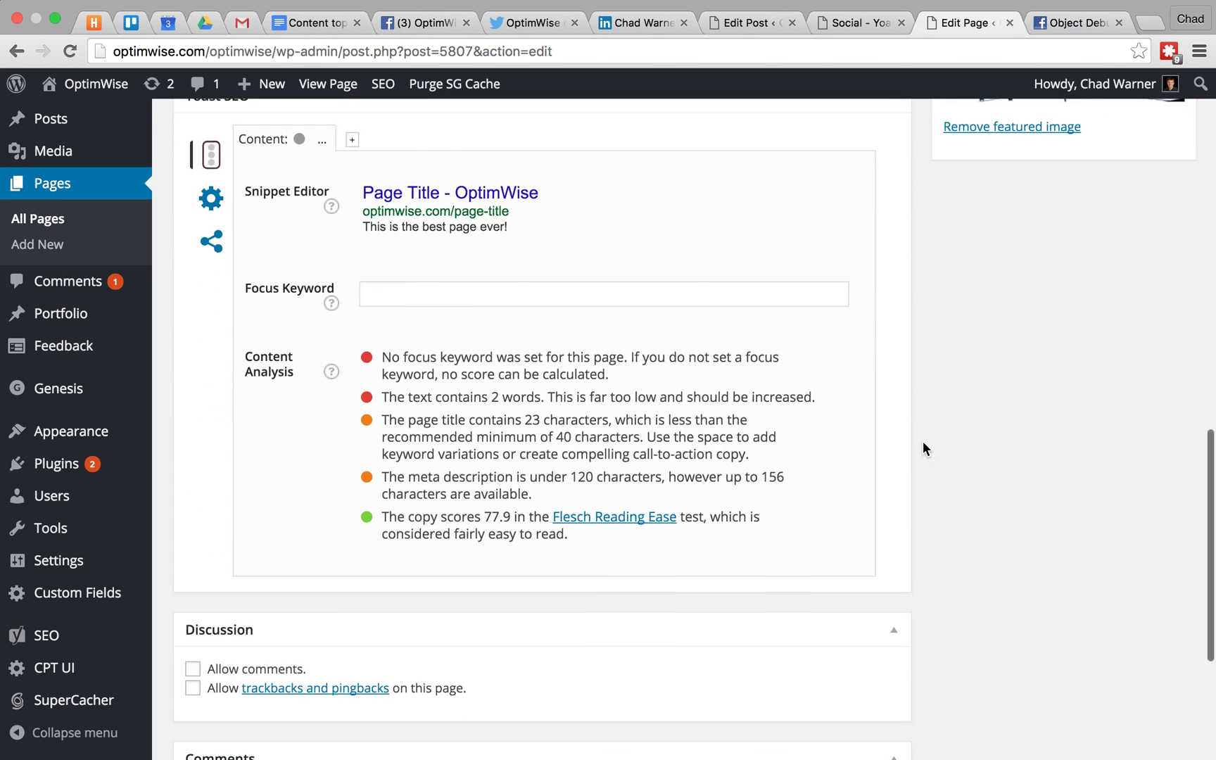
scroll(923, 447, up, 2)
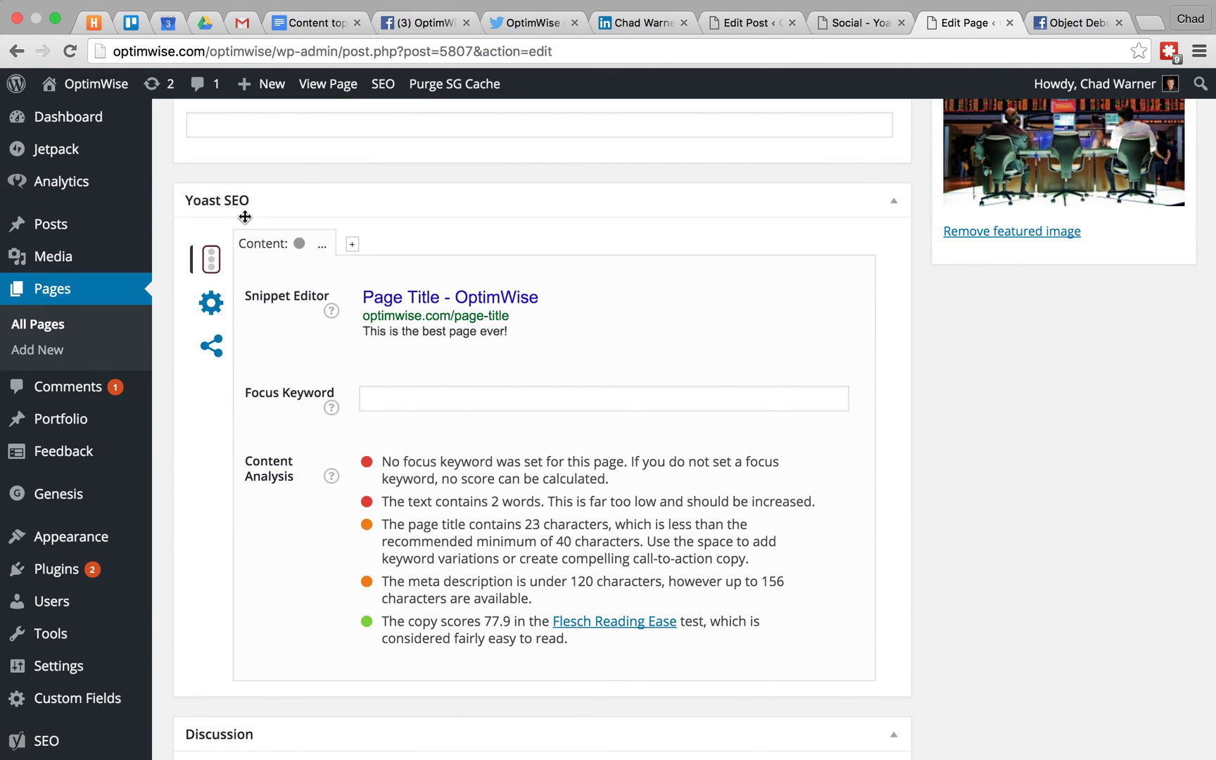
click(209, 355)
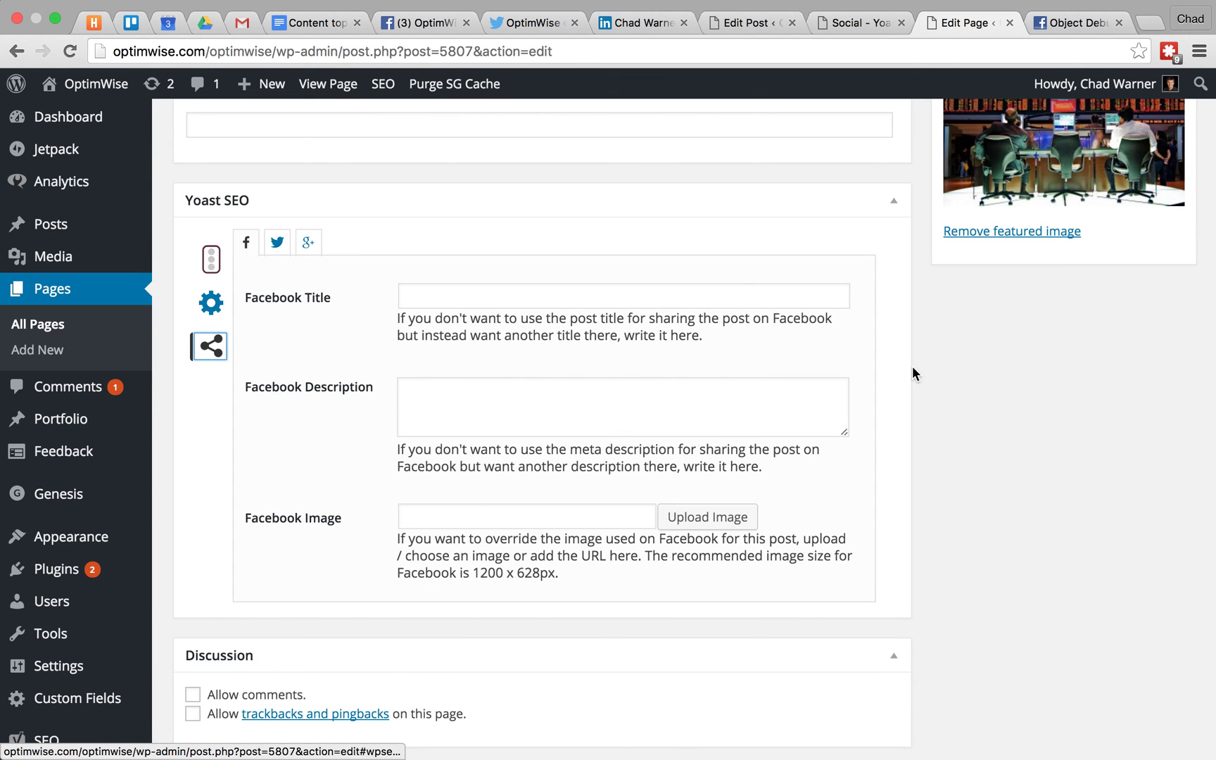
click(436, 26)
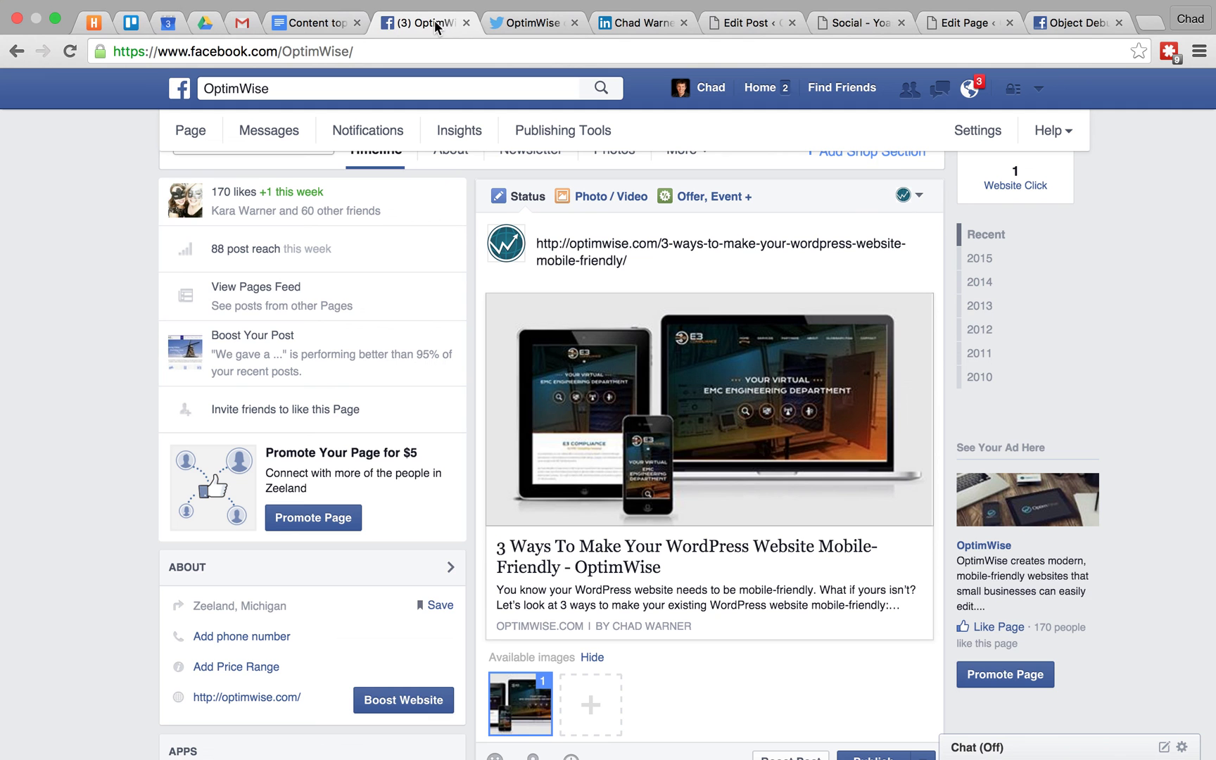